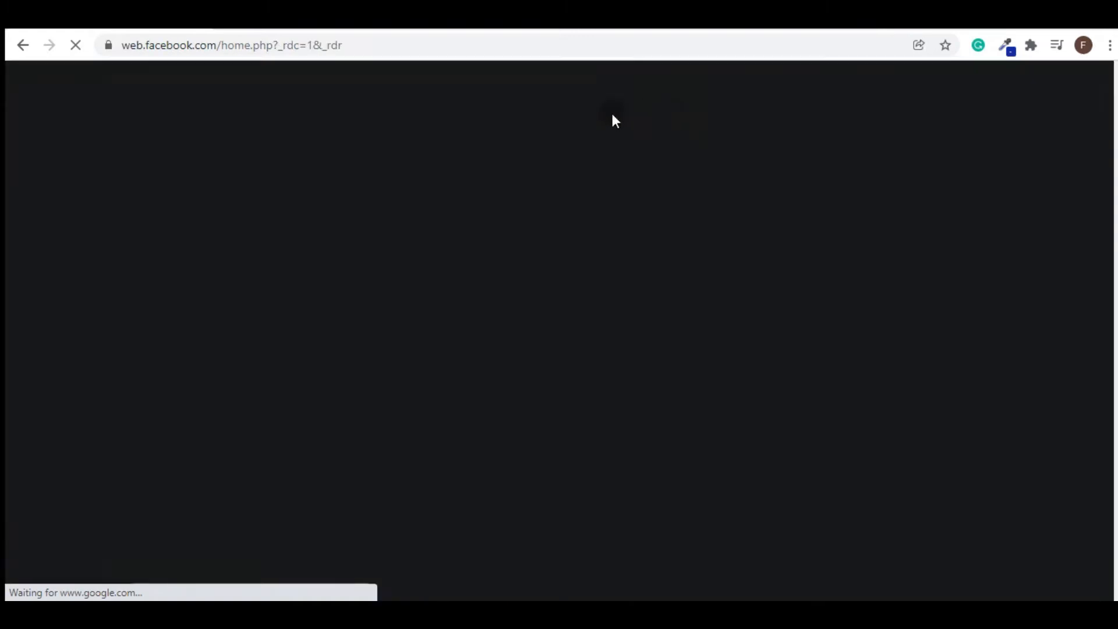
{"action": "left_click", "coordinate": [602, 201]}
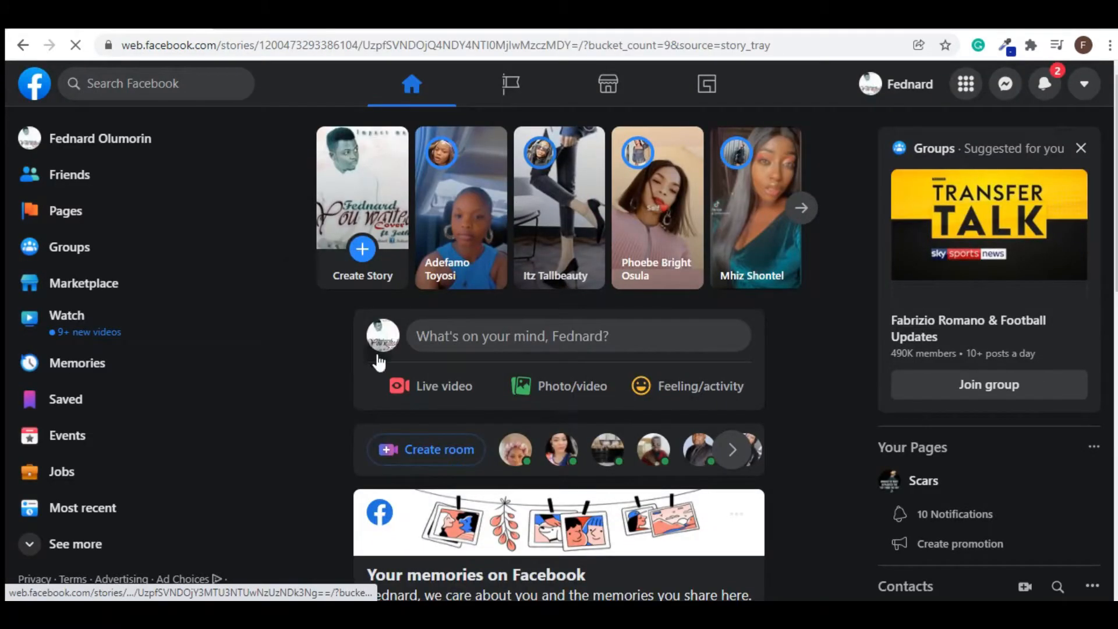
{"action": "scroll", "coordinate": [944, 227], "scroll_direction": "down", "scroll_amount": 4}
{"action": "scroll", "coordinate": [585, 262], "scroll_direction": "down", "scroll_amount": 3}
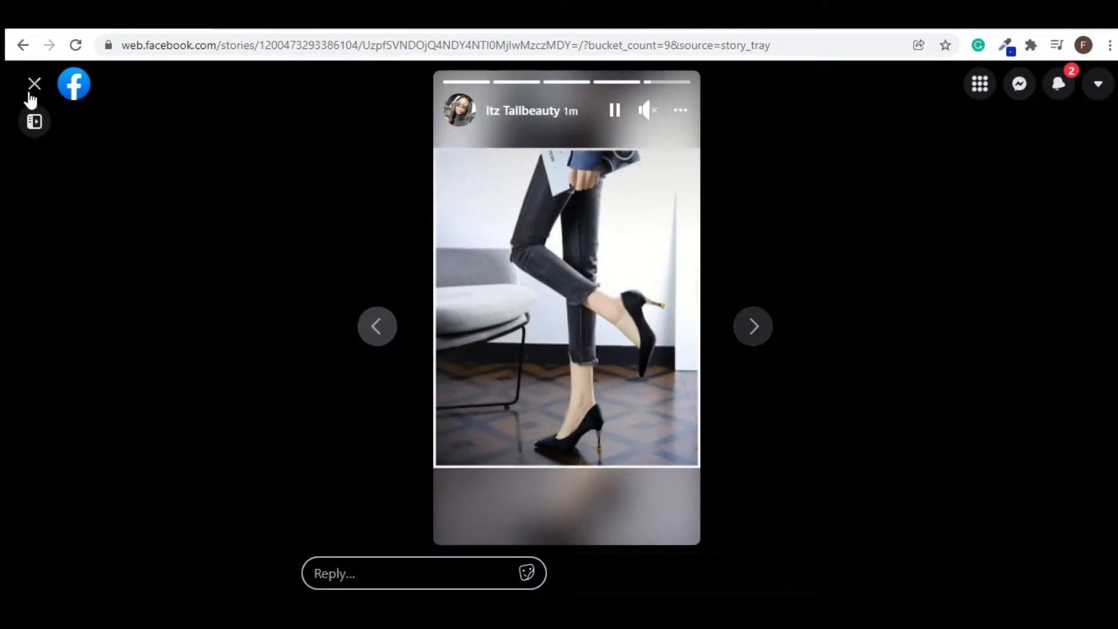
{"action": "left_click", "coordinate": [32, 89]}
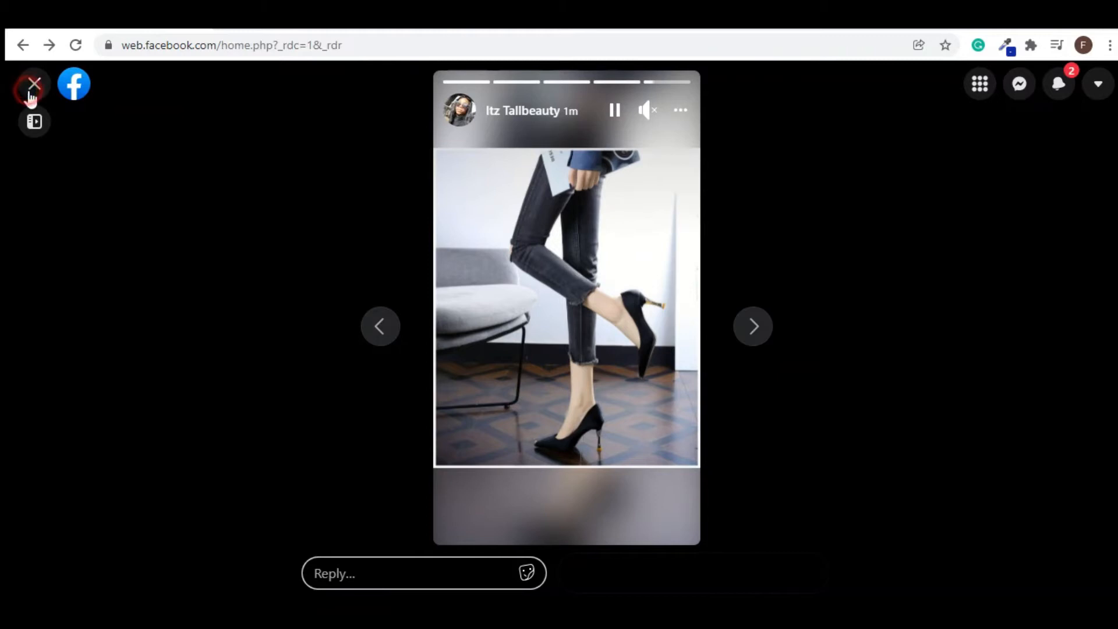
{"action": "left_click", "coordinate": [1098, 86]}
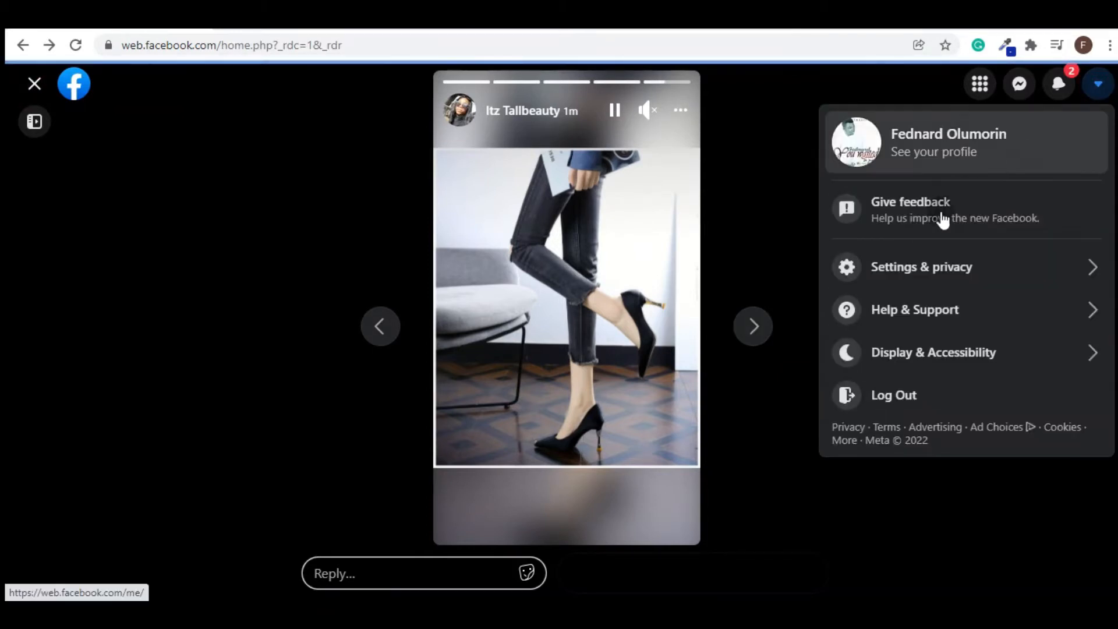
{"action": "left_click", "coordinate": [930, 353]}
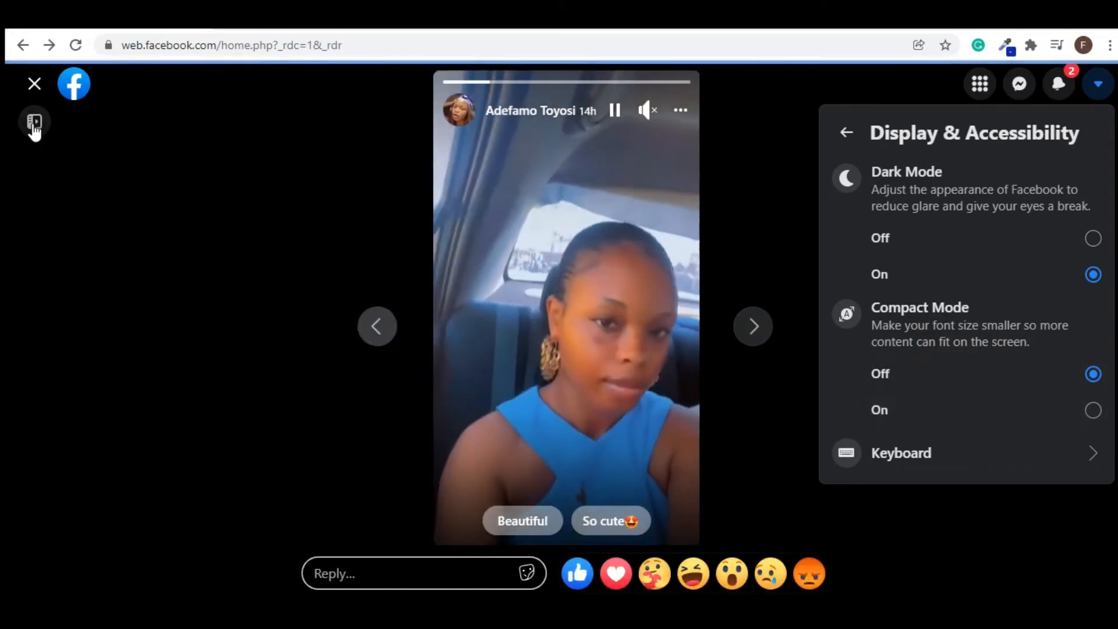
{"action": "left_click", "coordinate": [37, 87]}
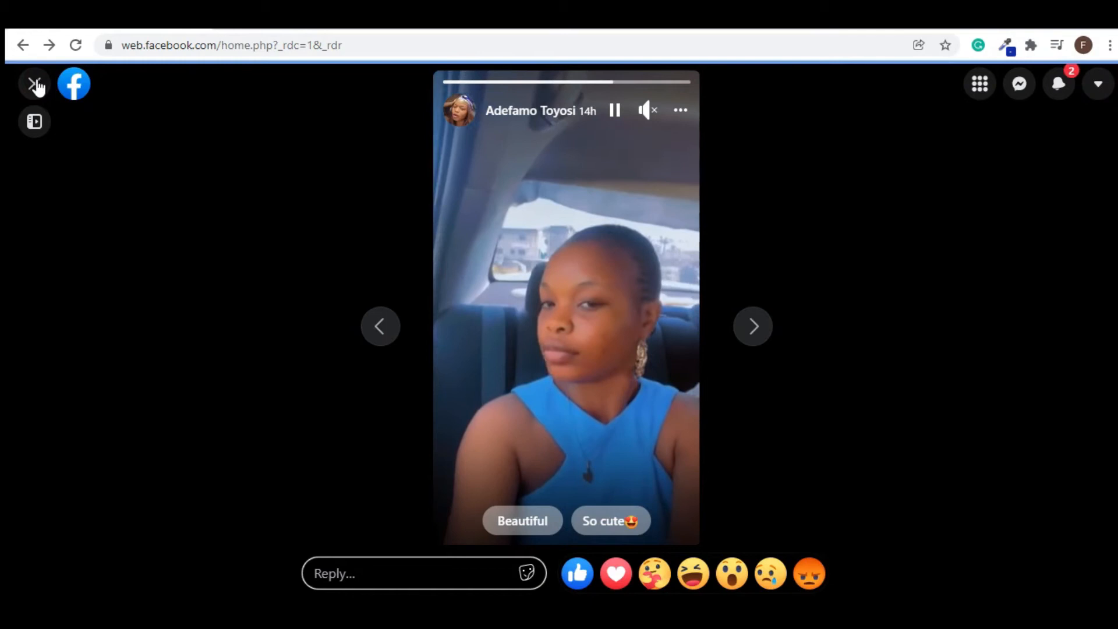
{"action": "left_click", "coordinate": [73, 86]}
Step: Turn off Dark Mode in the account's display and accessibility settings
{"action": "left_click", "coordinate": [1084, 89]}
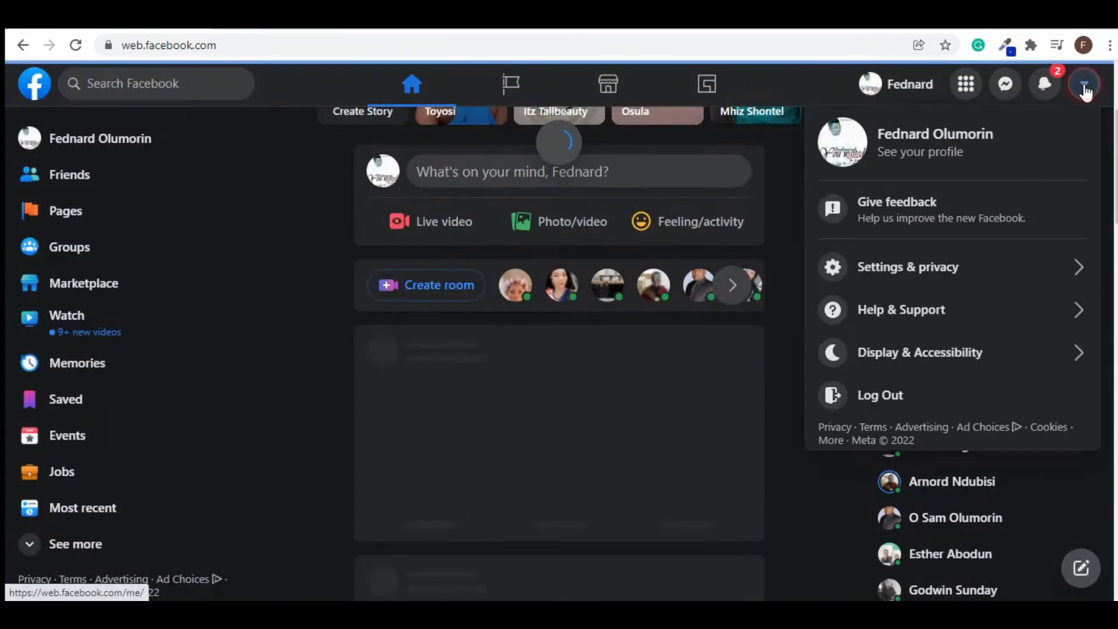
{"action": "left_click", "coordinate": [943, 360]}
{"action": "scroll", "coordinate": [945, 362], "scroll_direction": "up", "scroll_amount": 2}
{"action": "left_click", "coordinate": [1081, 240]}
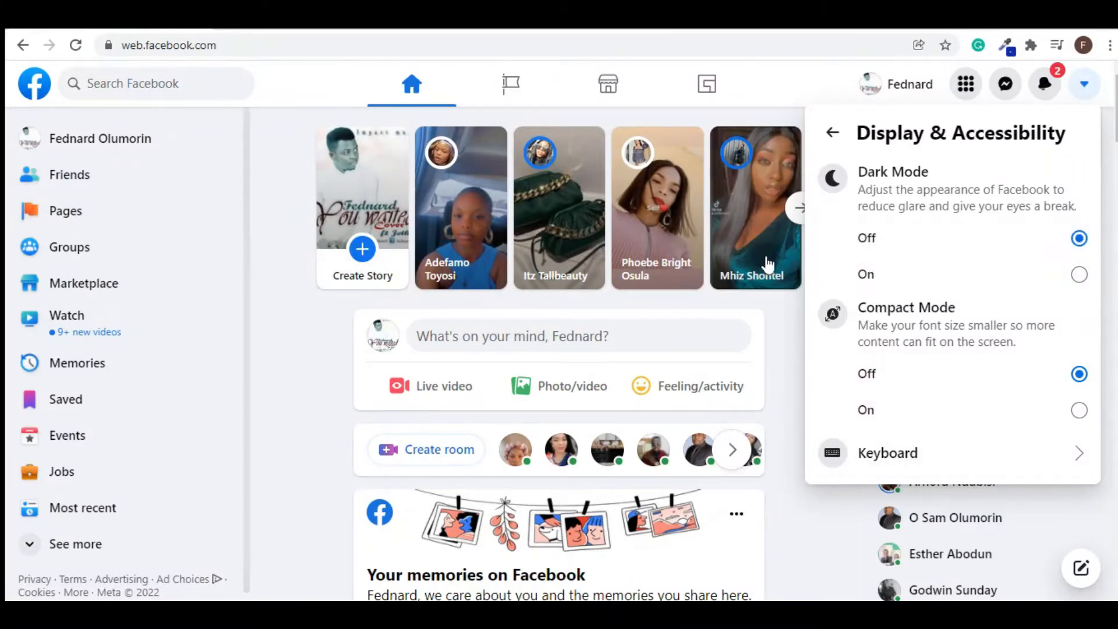
{"action": "left_click", "coordinate": [767, 76]}
Step: Go to the Pages section and expand the list to see all managed pages
{"action": "left_click", "coordinate": [249, 155]}
{"action": "scroll", "coordinate": [244, 163], "scroll_direction": "down", "scroll_amount": 4}
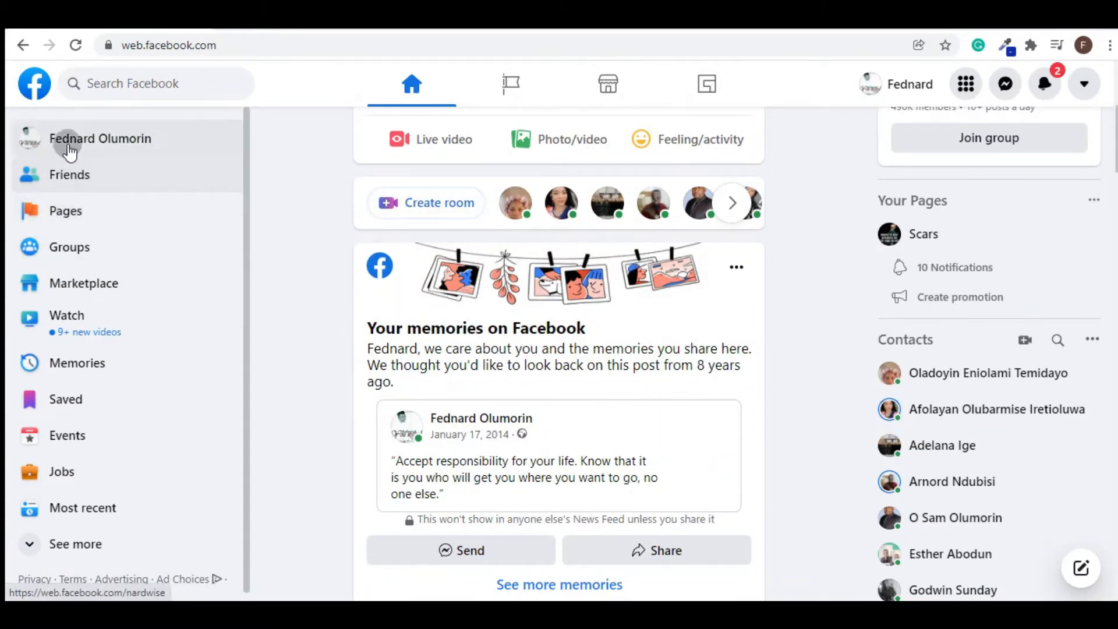
{"action": "scroll", "coordinate": [79, 180], "scroll_direction": "down", "scroll_amount": 1}
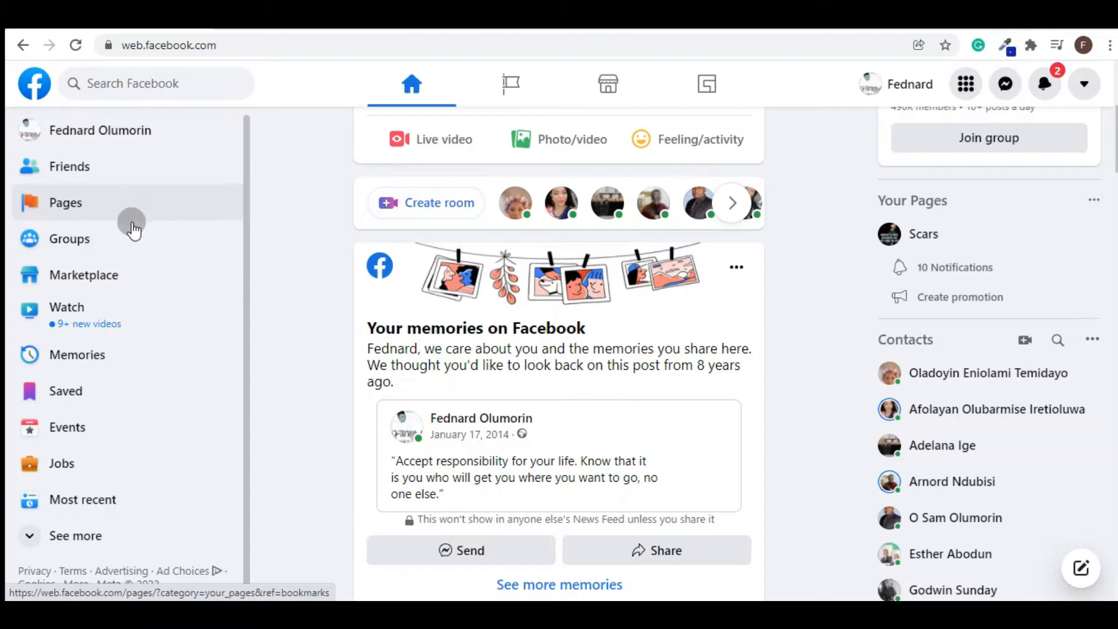
{"action": "left_click", "coordinate": [74, 205]}
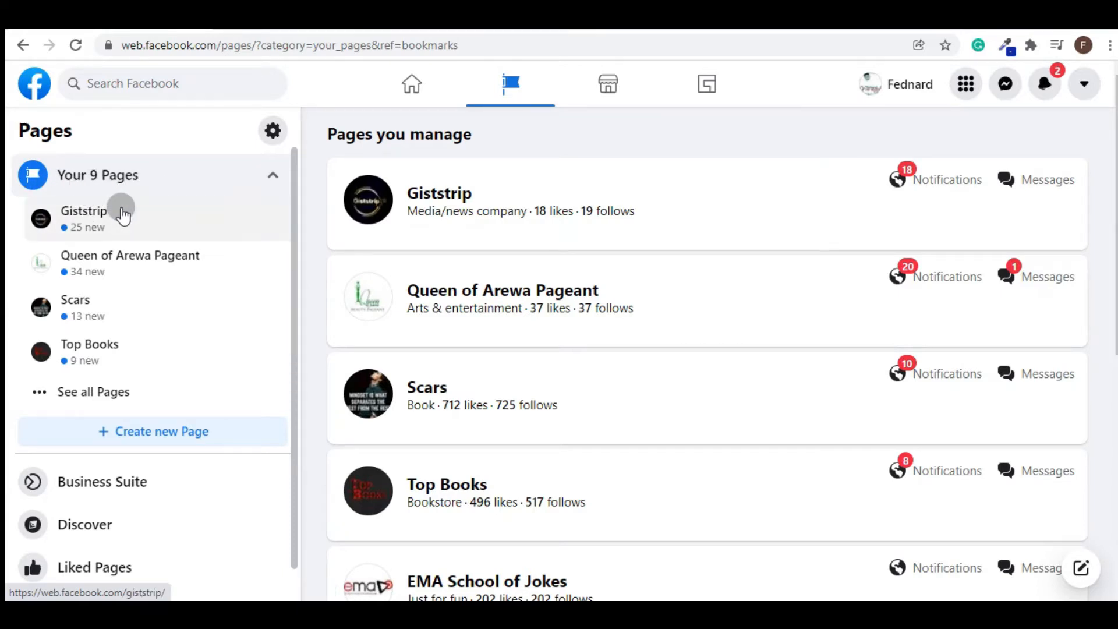
{"action": "scroll", "coordinate": [111, 256], "scroll_direction": "down", "scroll_amount": 1}
{"action": "left_click", "coordinate": [112, 367]}
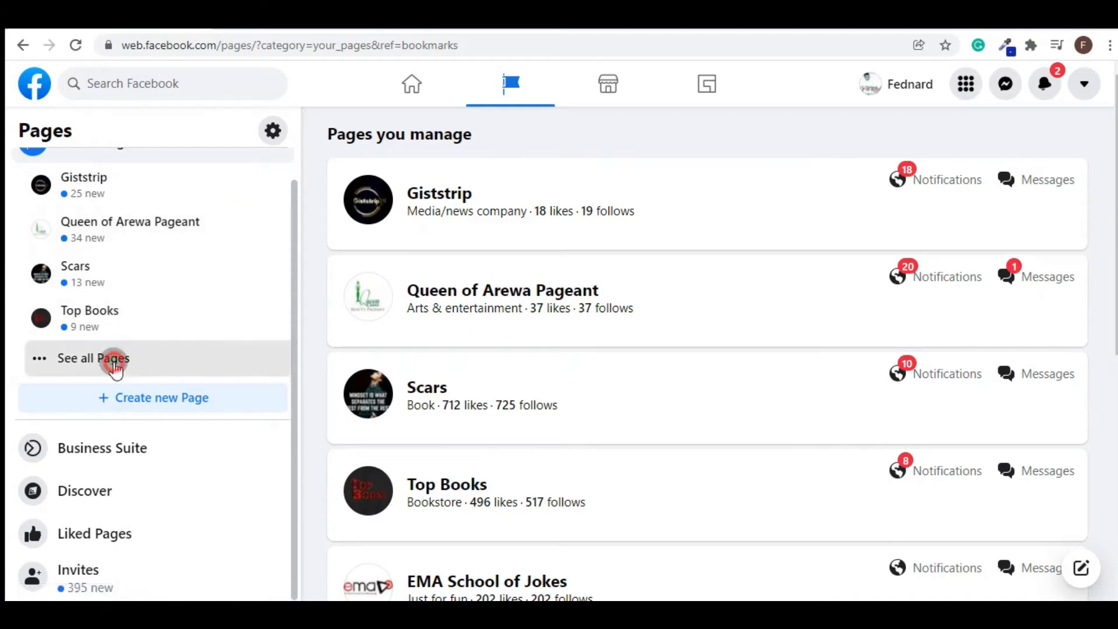
{"action": "scroll", "coordinate": [132, 327], "scroll_direction": "down", "scroll_amount": 4}
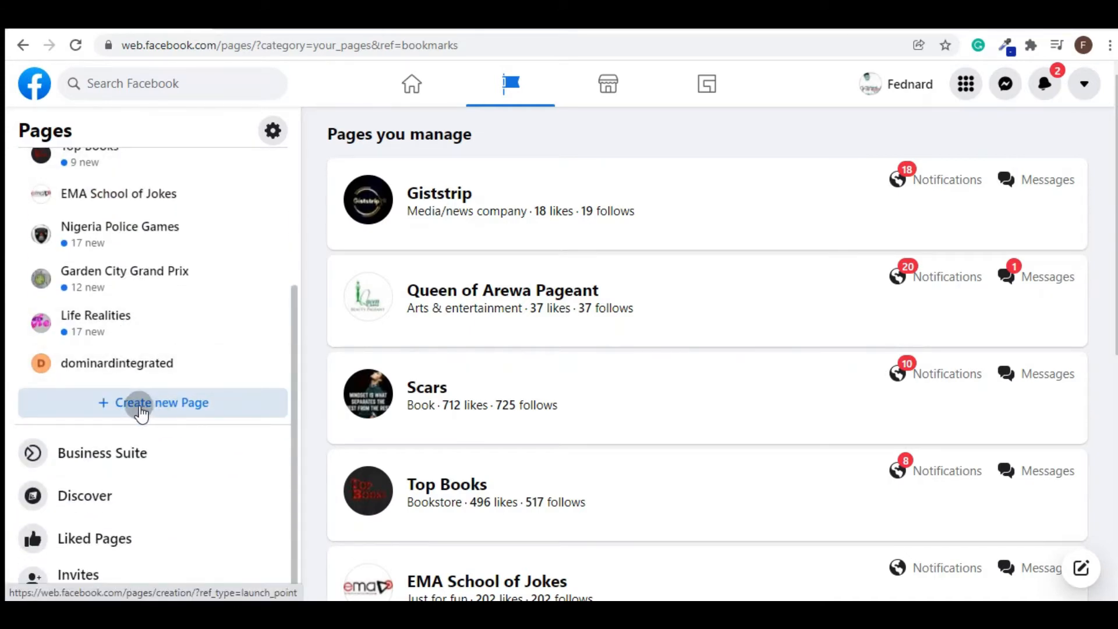
Step: Start creating a new page and name it Dominard
{"action": "left_click", "coordinate": [140, 410]}
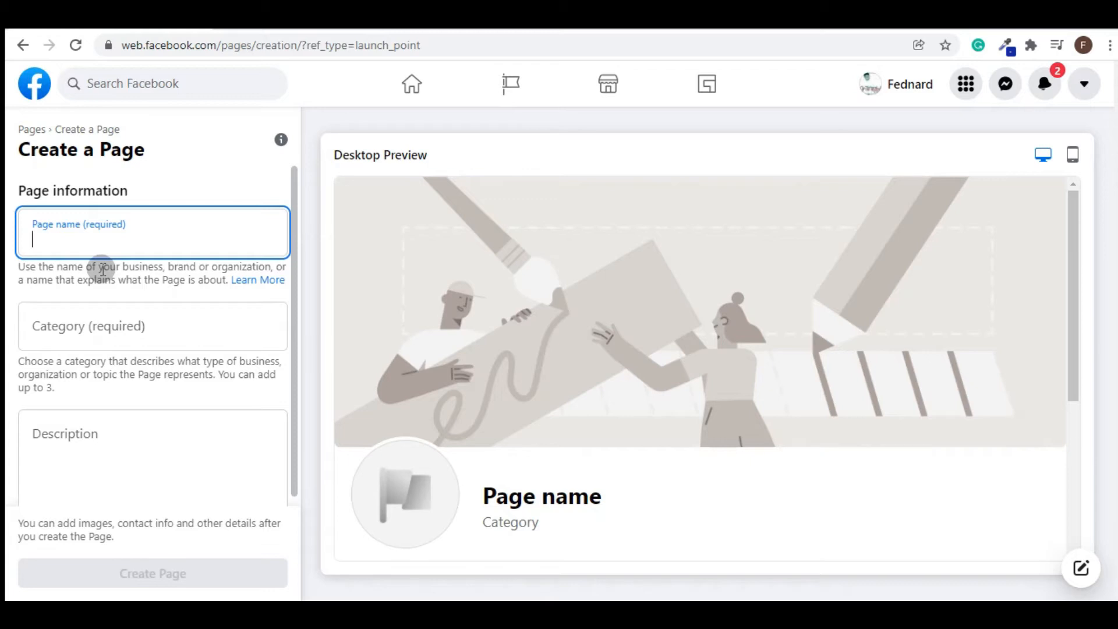
{"action": "type", "text": "Dominard"}
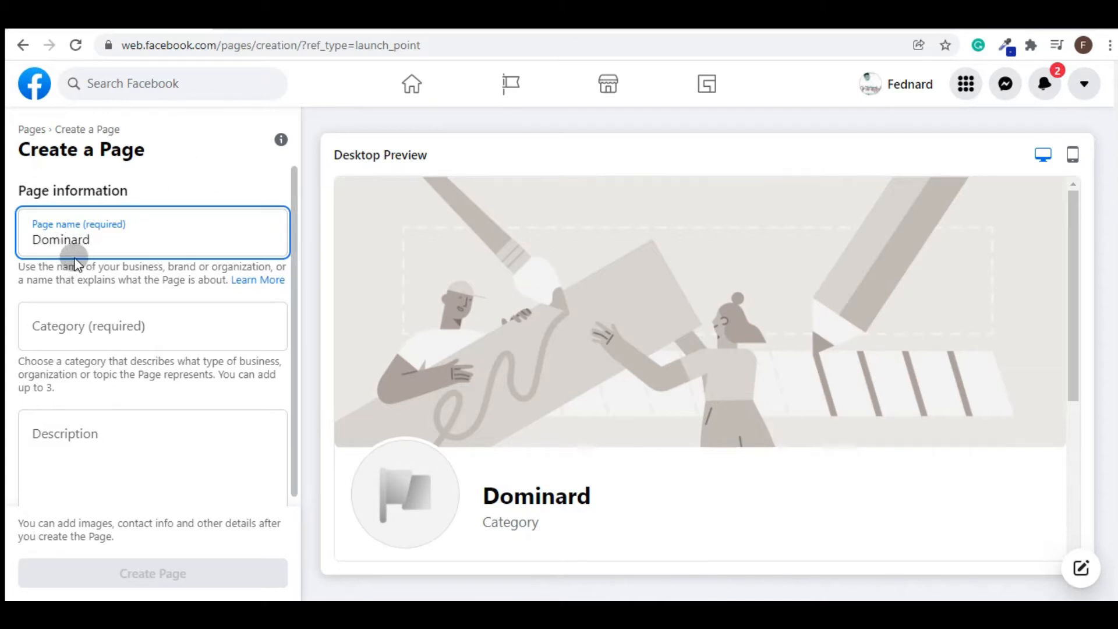
{"action": "left_click", "coordinate": [203, 156]}
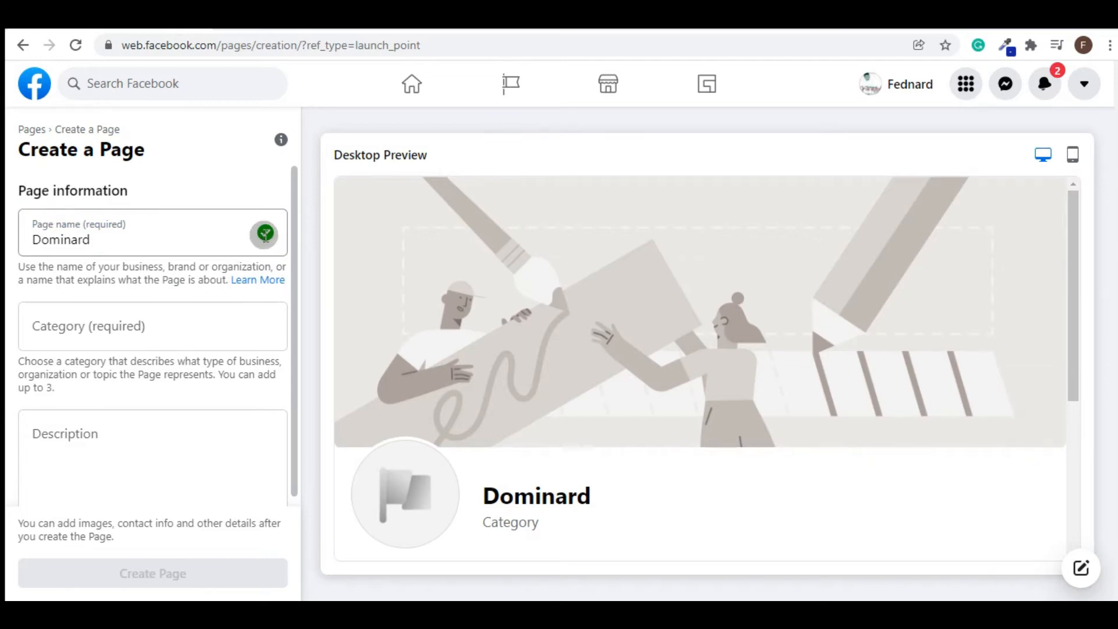
{"action": "scroll", "coordinate": [146, 256], "scroll_direction": "down", "scroll_amount": 1}
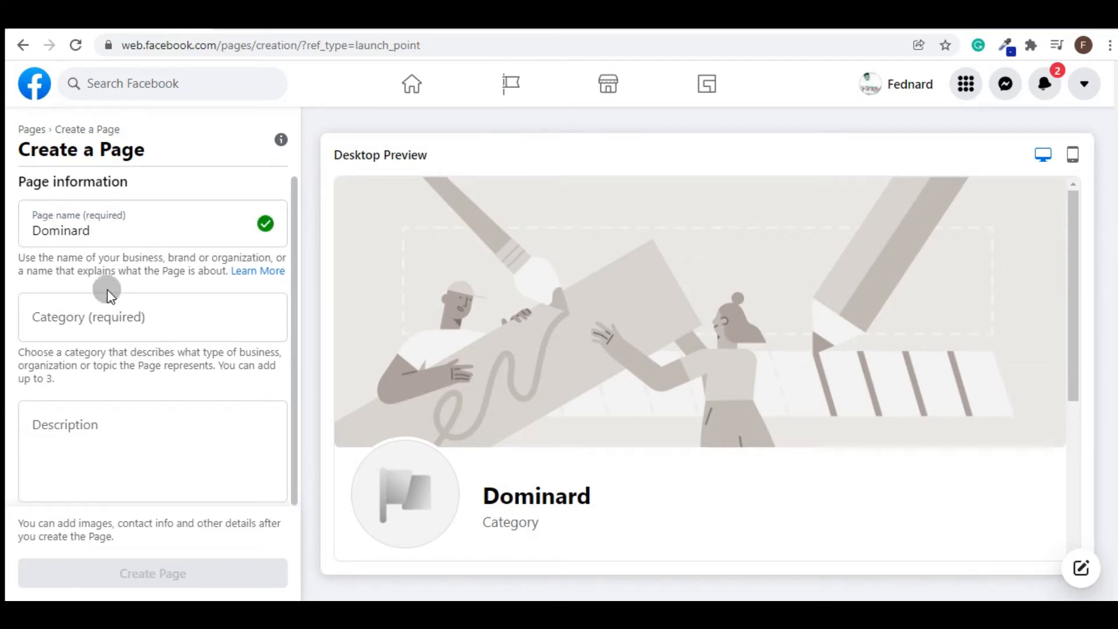
Step: Search the categories for "infor" and assign Information Technology Company to the page
{"action": "left_click", "coordinate": [88, 317]}
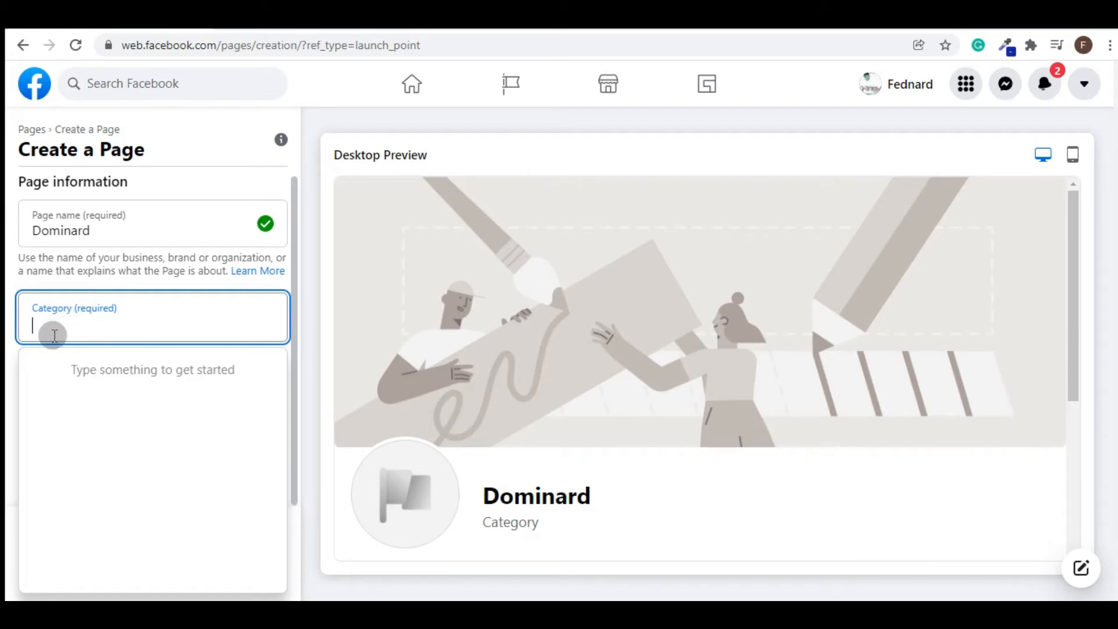
{"action": "type", "text": "in"}
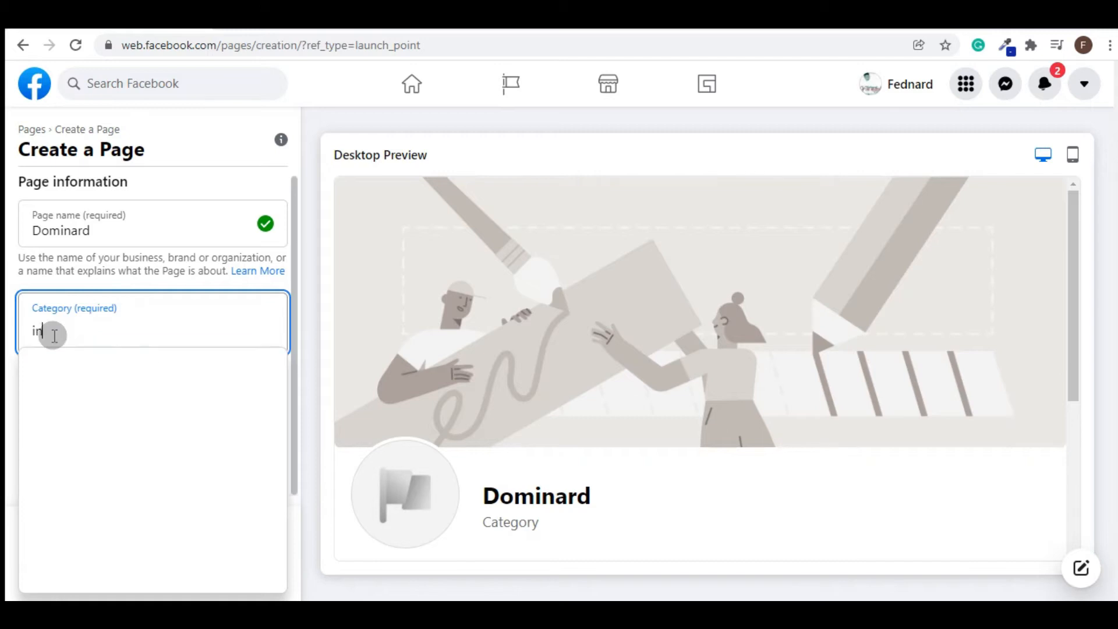
{"action": "type", "text": "for"}
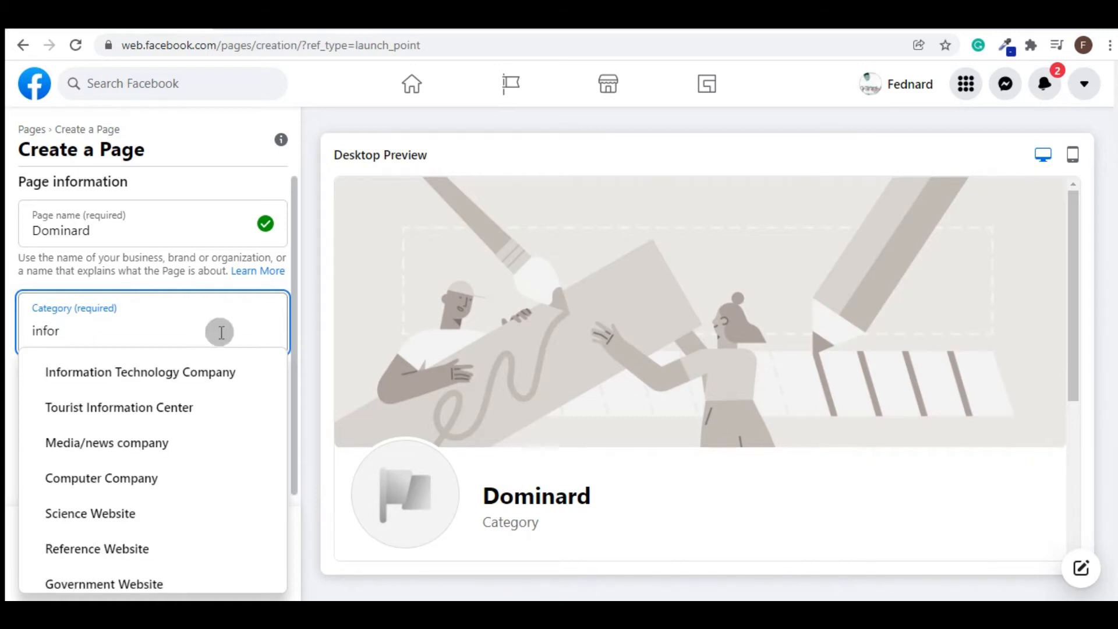
{"action": "left_click", "coordinate": [220, 380]}
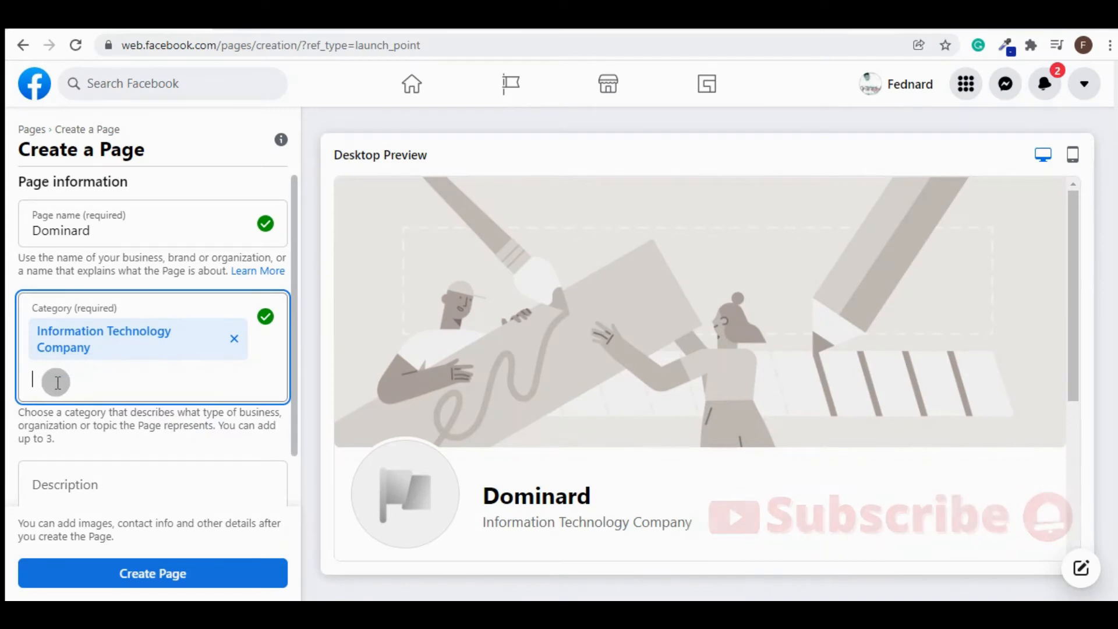
{"action": "type", "text": "tech"}
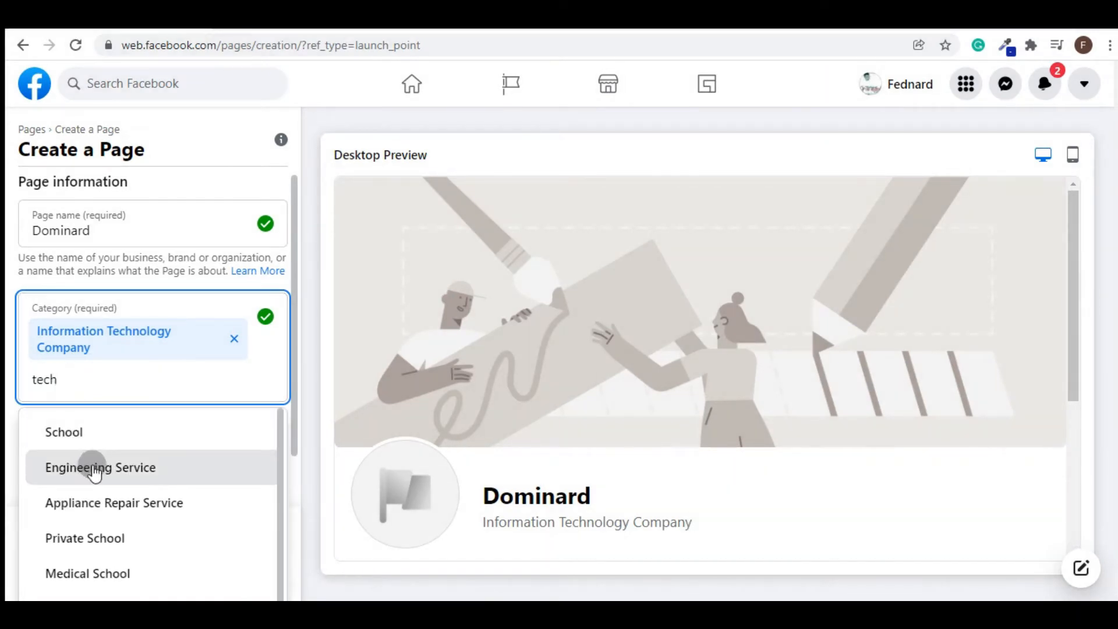
{"action": "key", "text": "BackSpace"}
{"action": "key", "text": "BackSpace"}
{"action": "key", "text": "BackSpace"}
{"action": "key", "text": "BackSpace"}
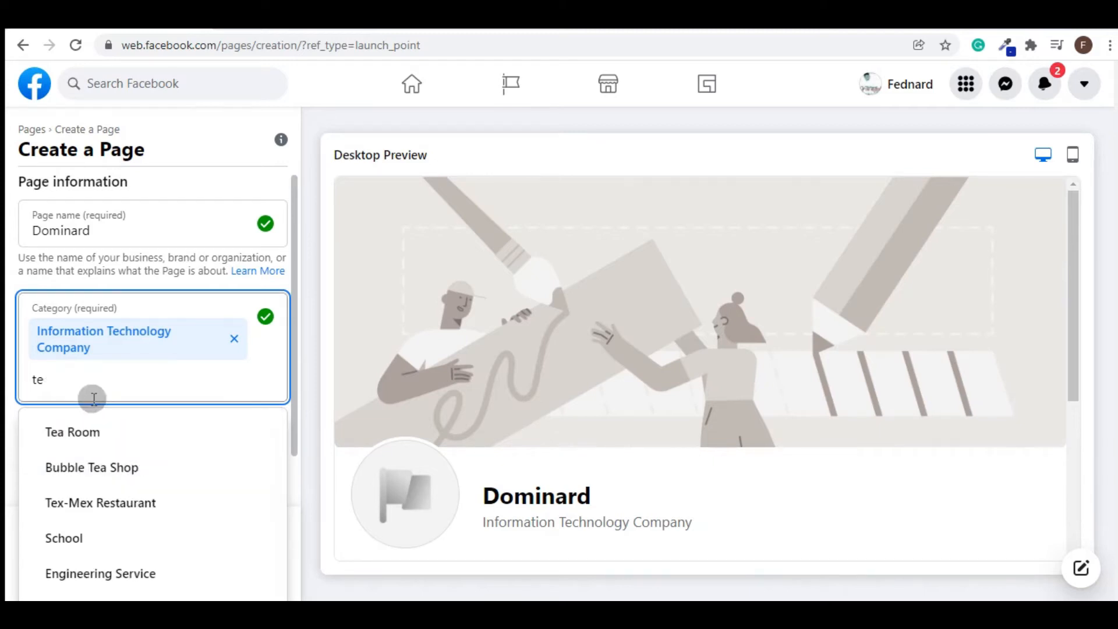
{"action": "type", "text": "\\"}
{"action": "key", "text": "BackSpace"}
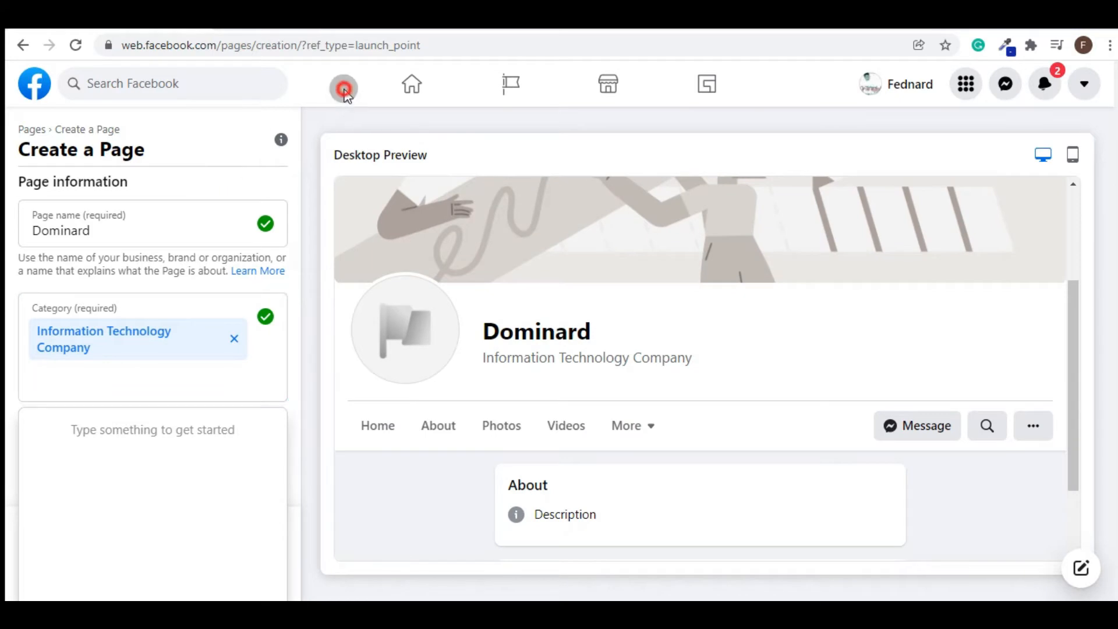
{"action": "left_click", "coordinate": [342, 87]}
Step: Enter the description "This is the official Dominard FB Page." and create the page
{"action": "scroll", "coordinate": [74, 408], "scroll_direction": "down", "scroll_amount": 1}
{"action": "left_click", "coordinate": [64, 435]}
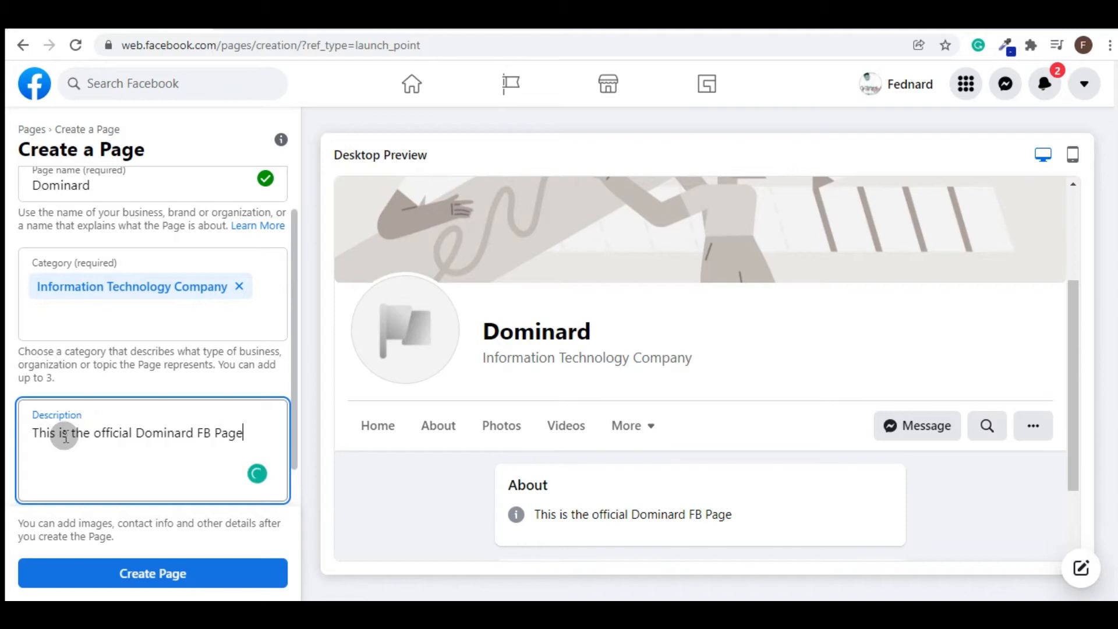
{"action": "scroll", "coordinate": [147, 343], "scroll_direction": "down", "scroll_amount": 1}
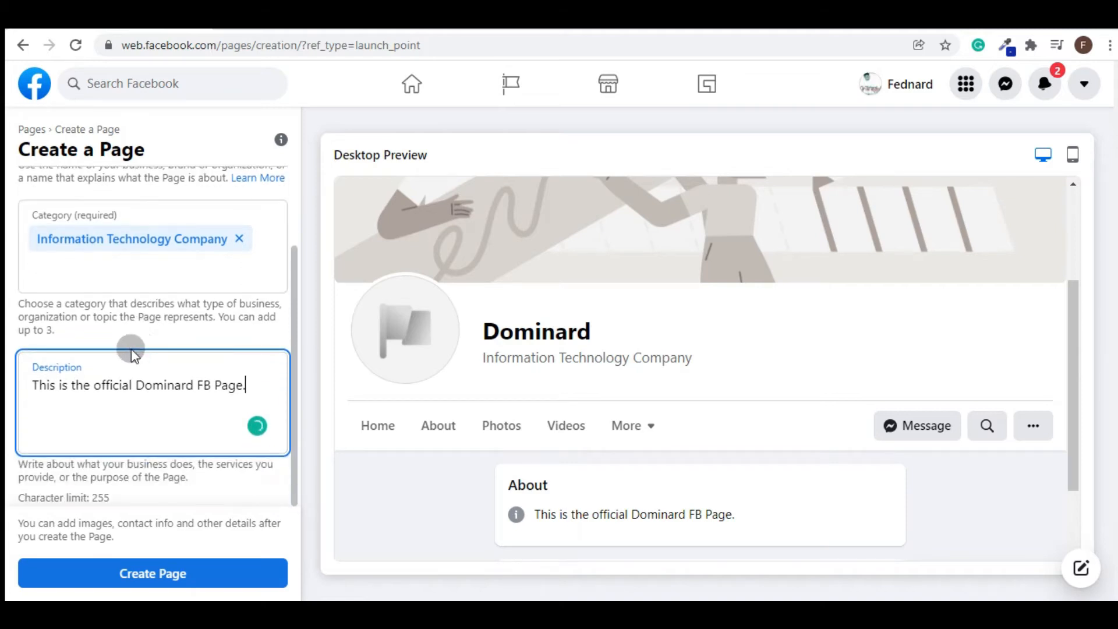
{"action": "scroll", "coordinate": [297, 268], "scroll_direction": "up", "scroll_amount": 2}
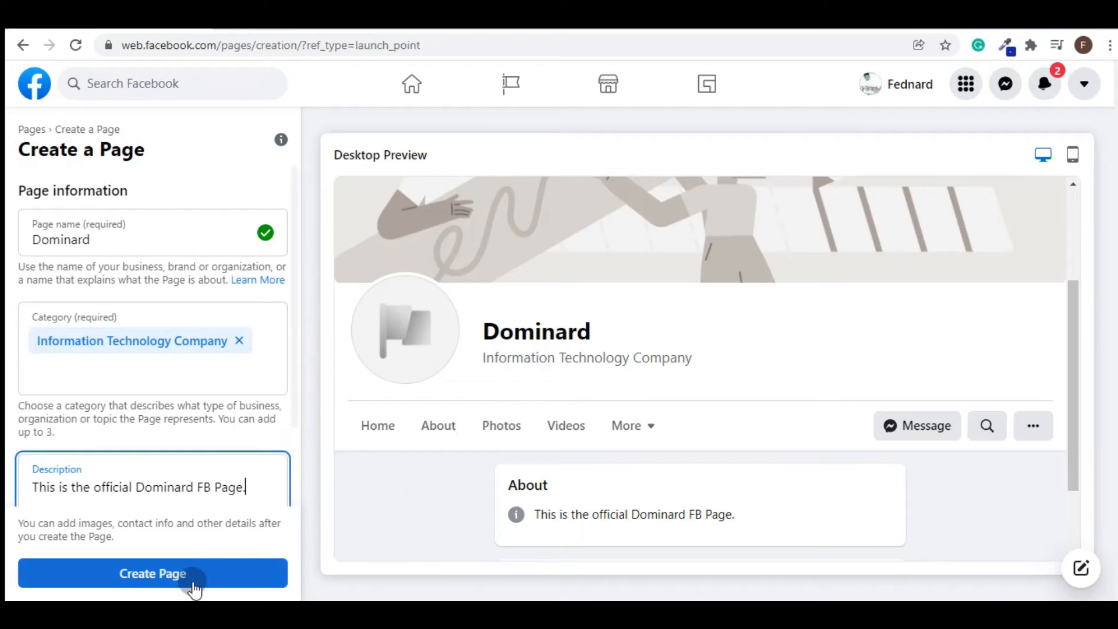
{"action": "left_click", "coordinate": [170, 577]}
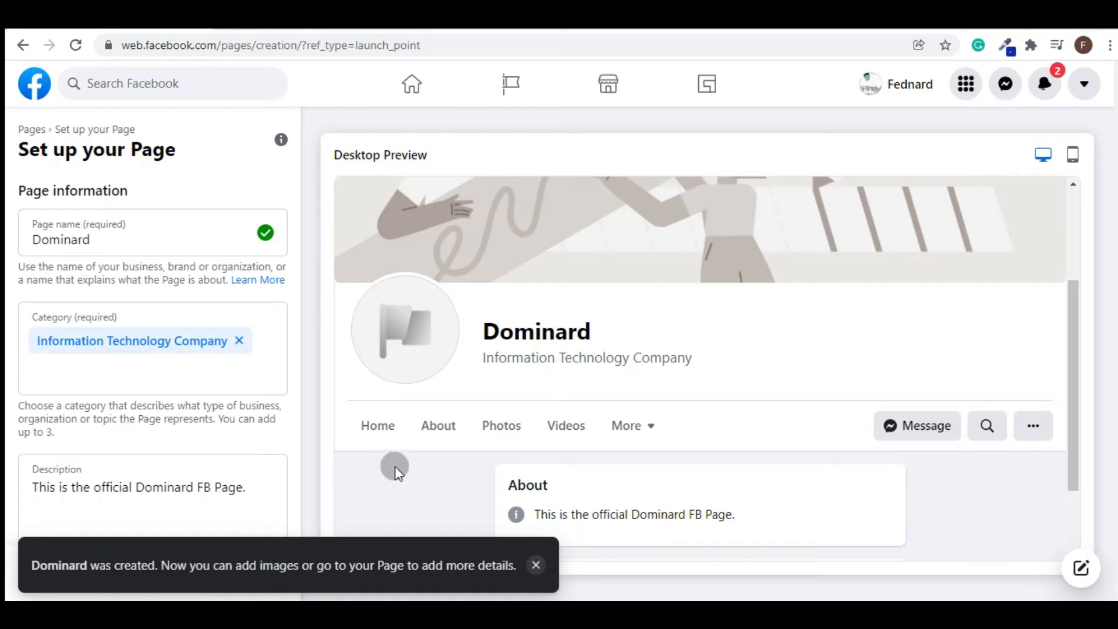
Step: Examine the new page's desktop preview and the setup form down to its profile and cover photo options
{"action": "scroll", "coordinate": [372, 454], "scroll_direction": "down", "scroll_amount": 2}
{"action": "scroll", "coordinate": [446, 360], "scroll_direction": "up", "scroll_amount": 4}
{"action": "scroll", "coordinate": [753, 332], "scroll_direction": "down", "scroll_amount": 4}
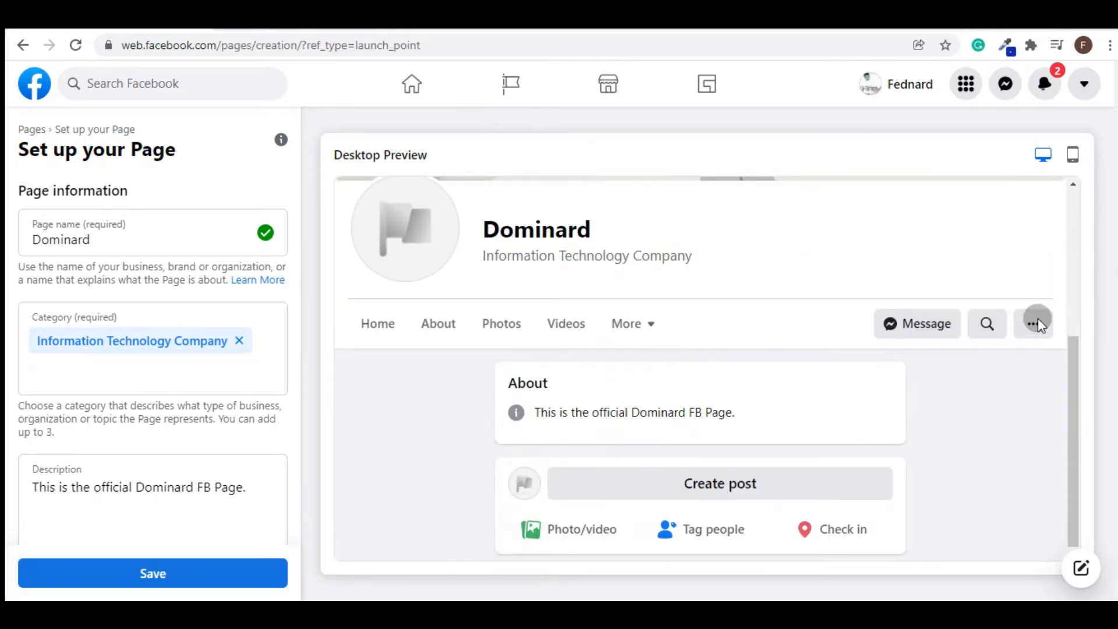
{"action": "scroll", "coordinate": [686, 310], "scroll_direction": "up", "scroll_amount": 4}
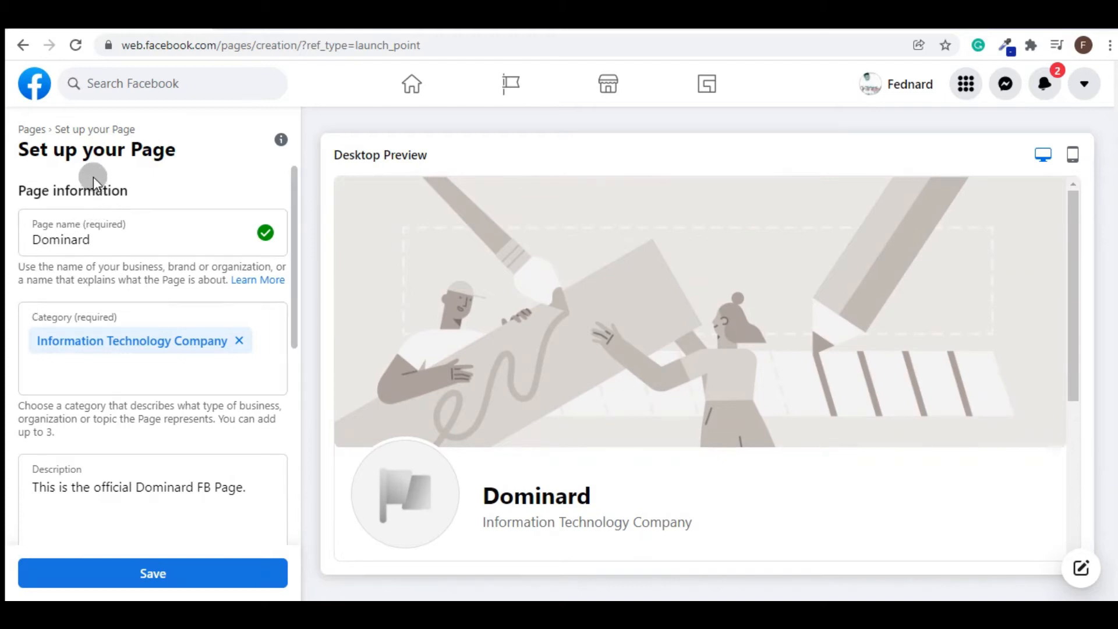
{"action": "scroll", "coordinate": [85, 308], "scroll_direction": "down", "scroll_amount": 5}
{"action": "scroll", "coordinate": [106, 298], "scroll_direction": "up", "scroll_amount": 5}
{"action": "scroll", "coordinate": [106, 298], "scroll_direction": "down", "scroll_amount": 4}
{"action": "scroll", "coordinate": [89, 275], "scroll_direction": "up", "scroll_amount": 1}
{"action": "scroll", "coordinate": [85, 291], "scroll_direction": "down", "scroll_amount": 2}
{"action": "scroll", "coordinate": [85, 291], "scroll_direction": "down", "scroll_amount": 1}
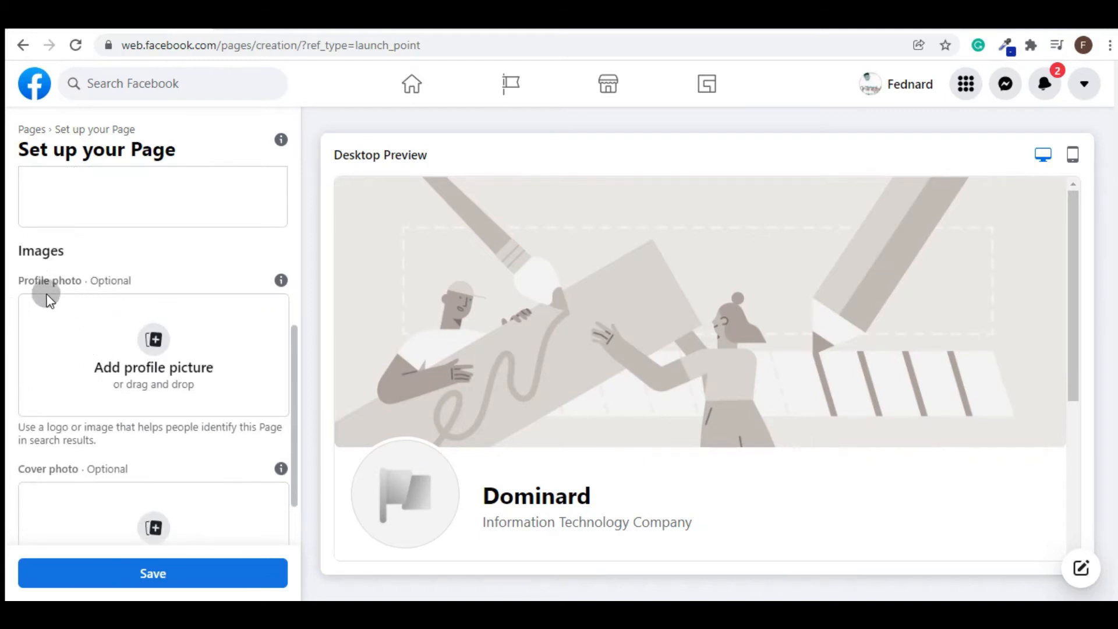
Step: Add the image Dominard Logo Singlepng from the Documents folder as the page's profile picture
{"action": "left_click", "coordinate": [153, 357]}
{"action": "scroll", "coordinate": [152, 354], "scroll_direction": "down", "scroll_amount": 3}
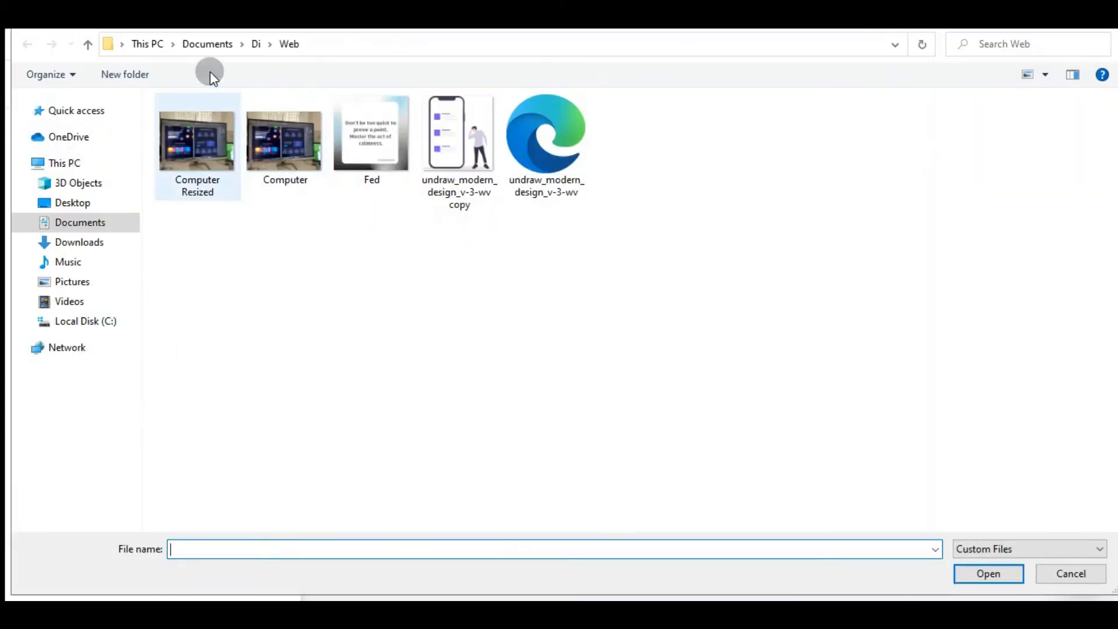
{"action": "left_click", "coordinate": [258, 46]}
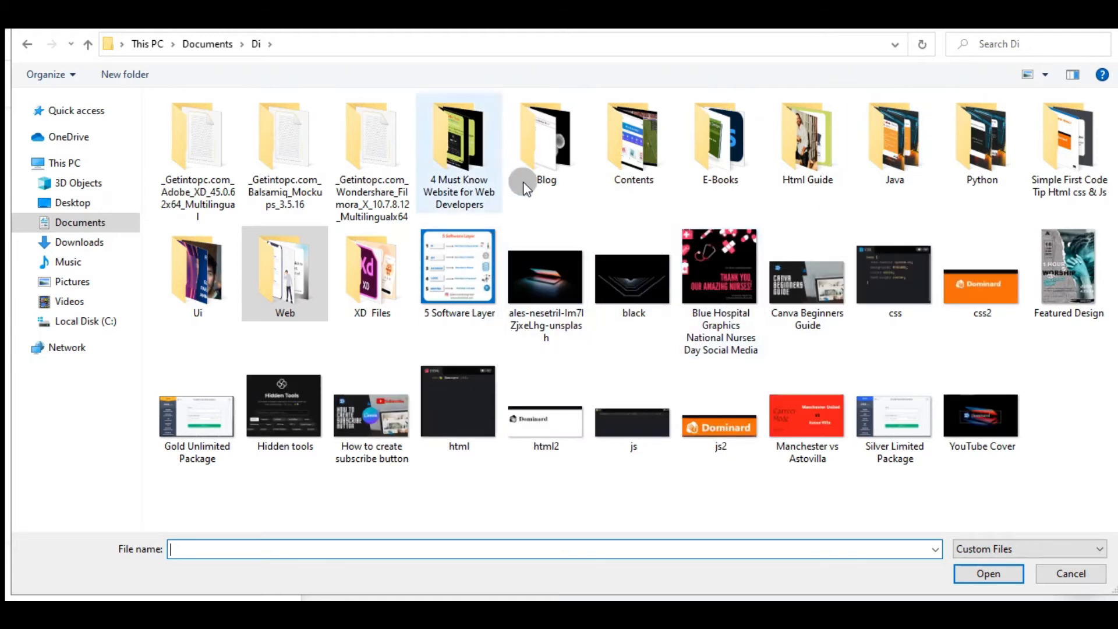
{"action": "left_click", "coordinate": [80, 223]}
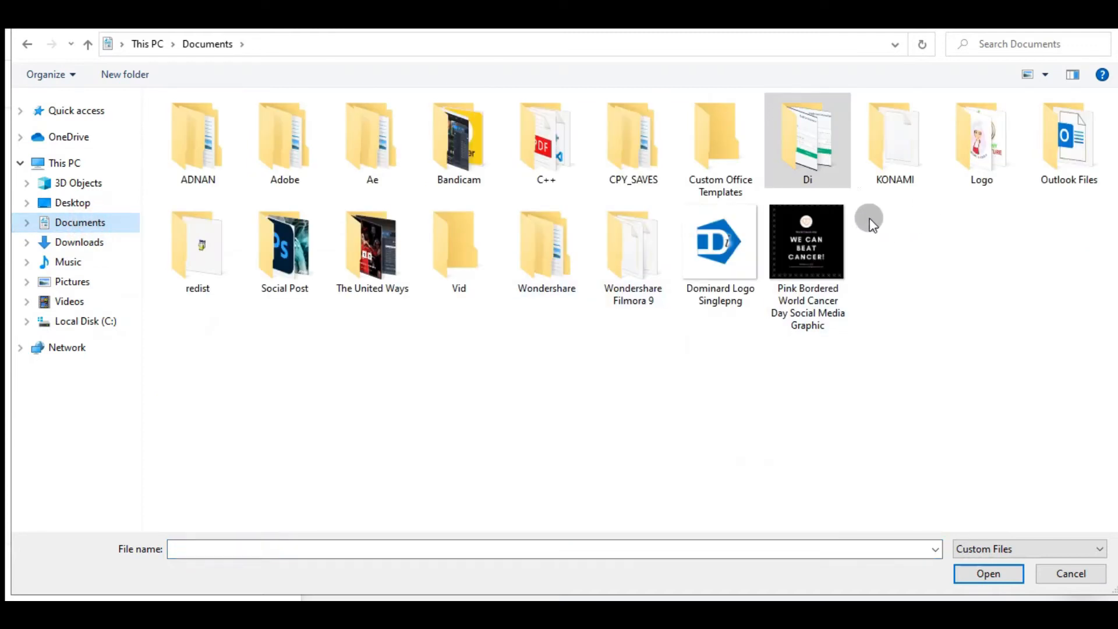
{"action": "double_click", "coordinate": [967, 144]}
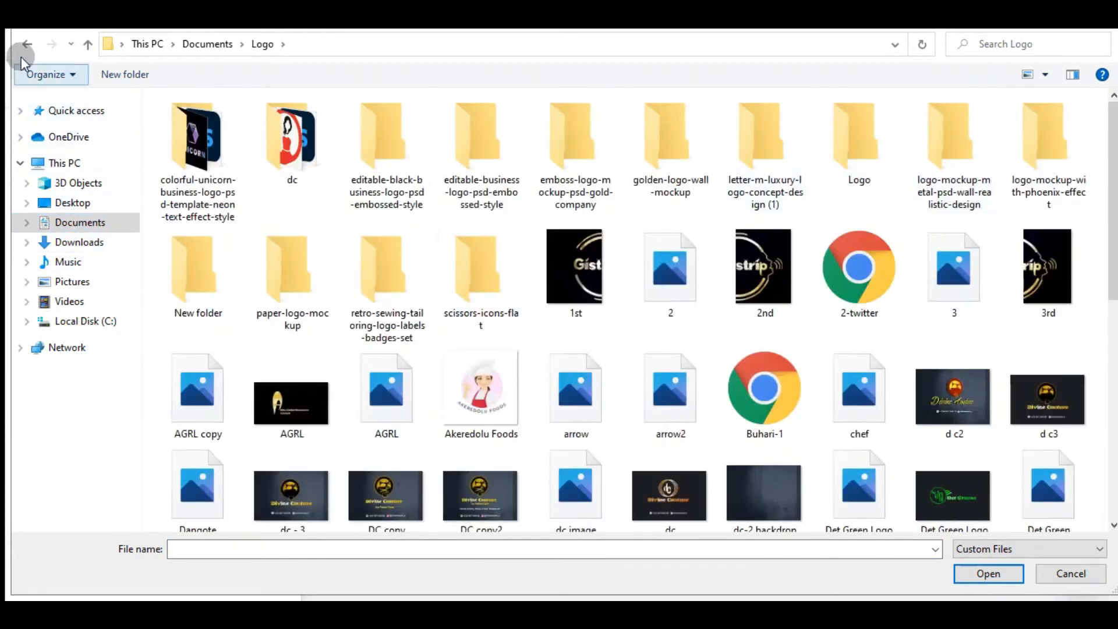
{"action": "left_click", "coordinate": [26, 44]}
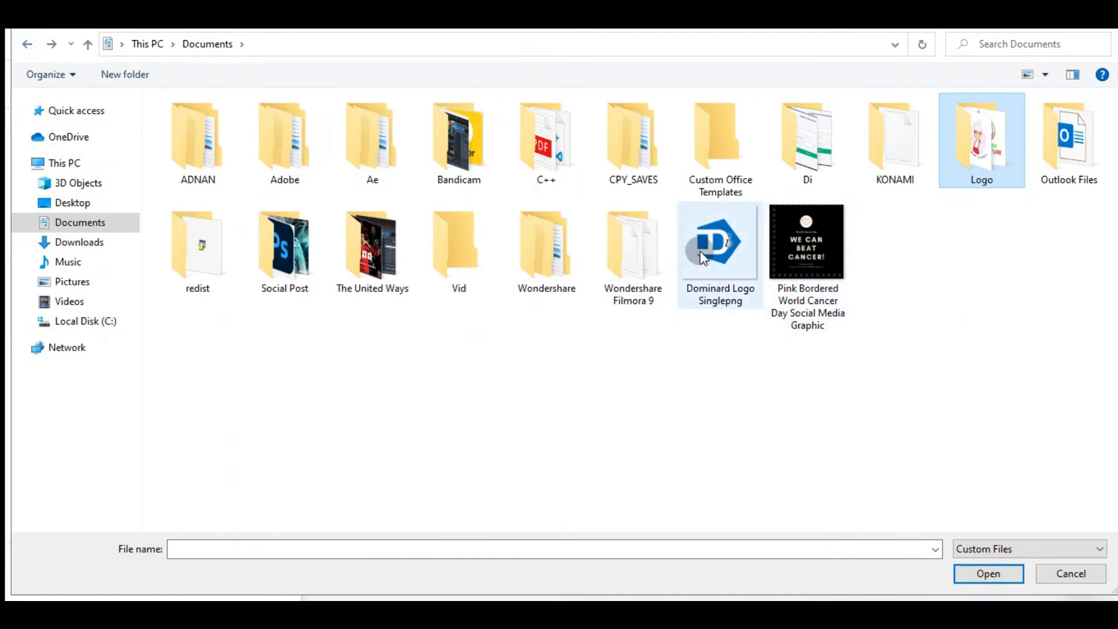
{"action": "double_click", "coordinate": [713, 245]}
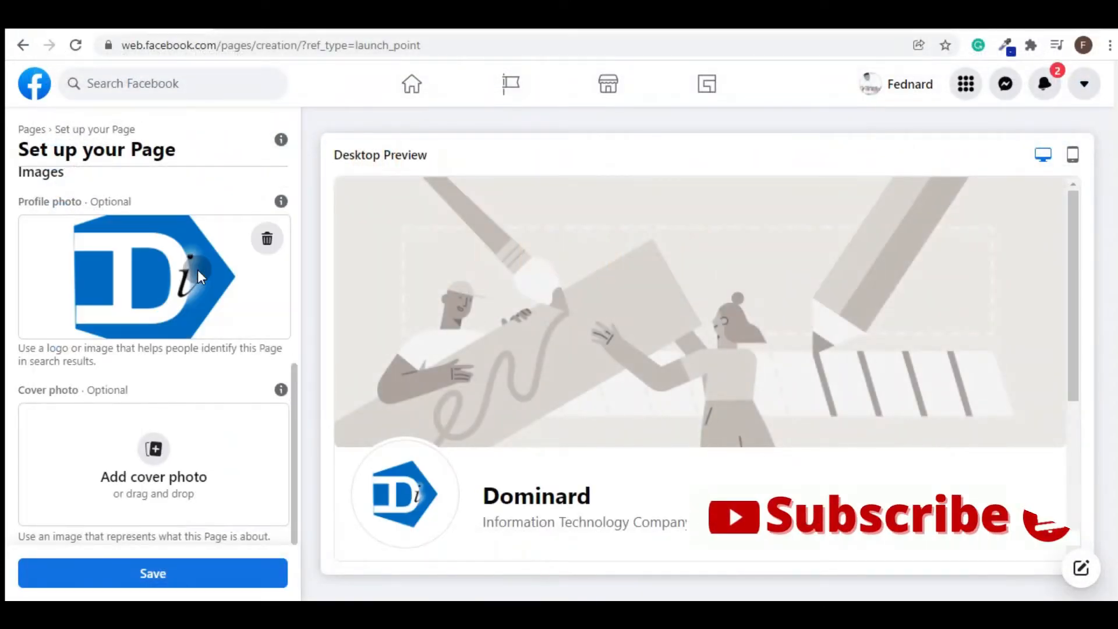
Step: Add the image YouTube Cover from the Di folder in Documents as the page's cover photo
{"action": "scroll", "coordinate": [363, 319], "scroll_direction": "down", "scroll_amount": 3}
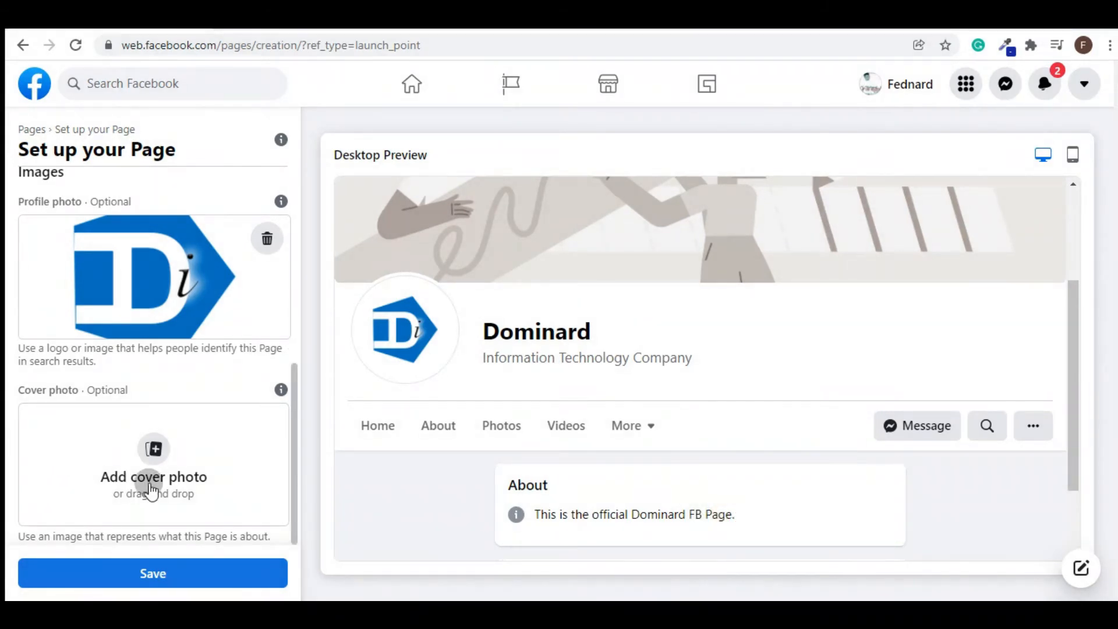
{"action": "left_click", "coordinate": [150, 471]}
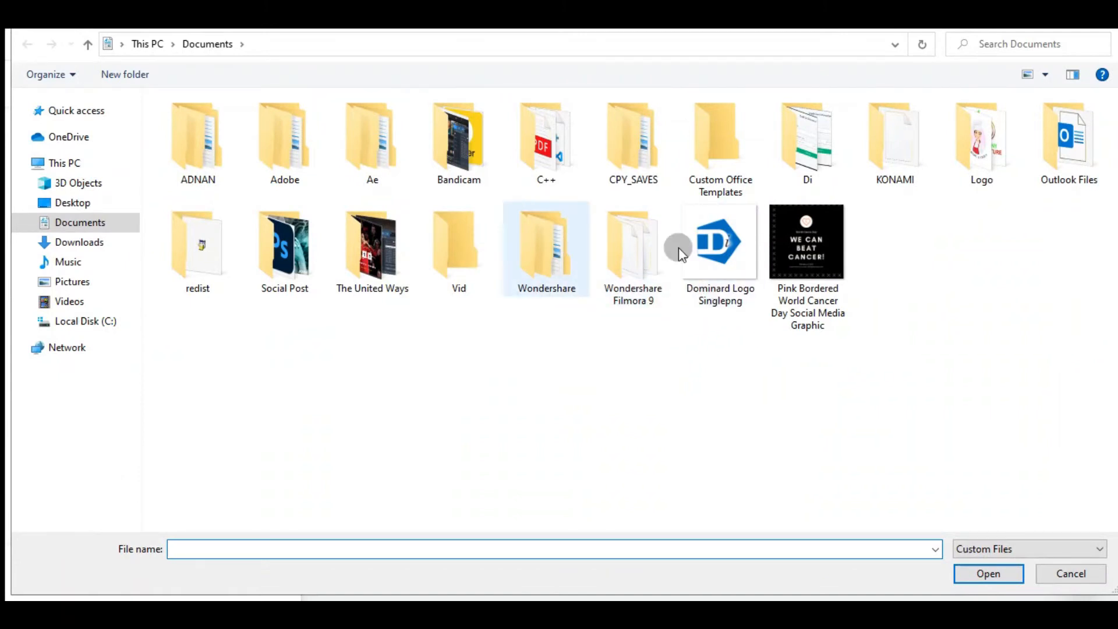
{"action": "double_click", "coordinate": [825, 163]}
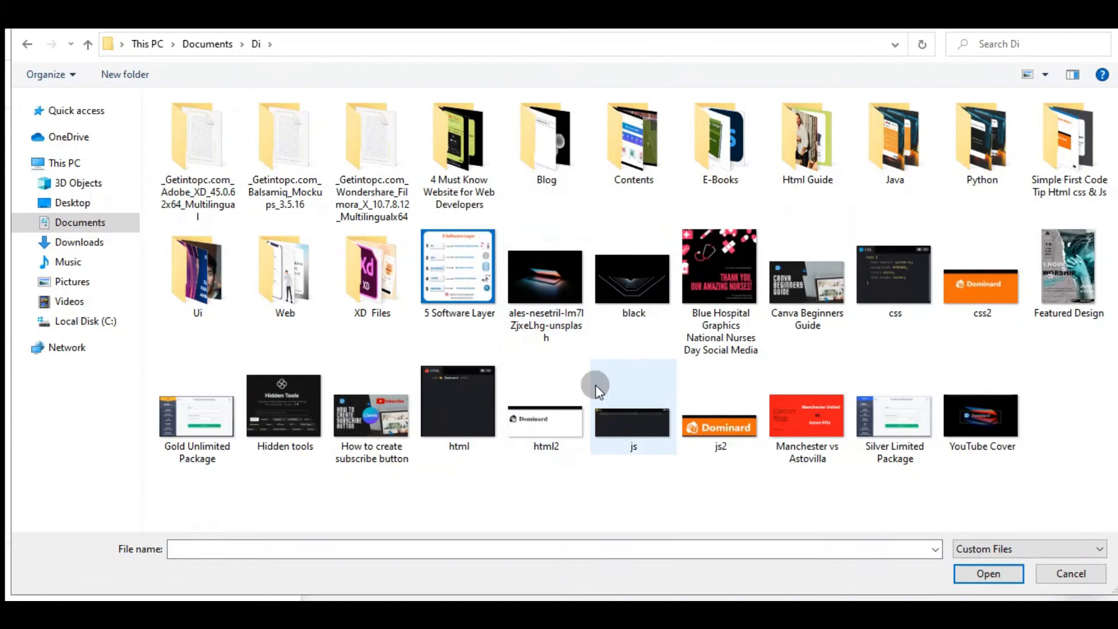
{"action": "left_click", "coordinate": [450, 396]}
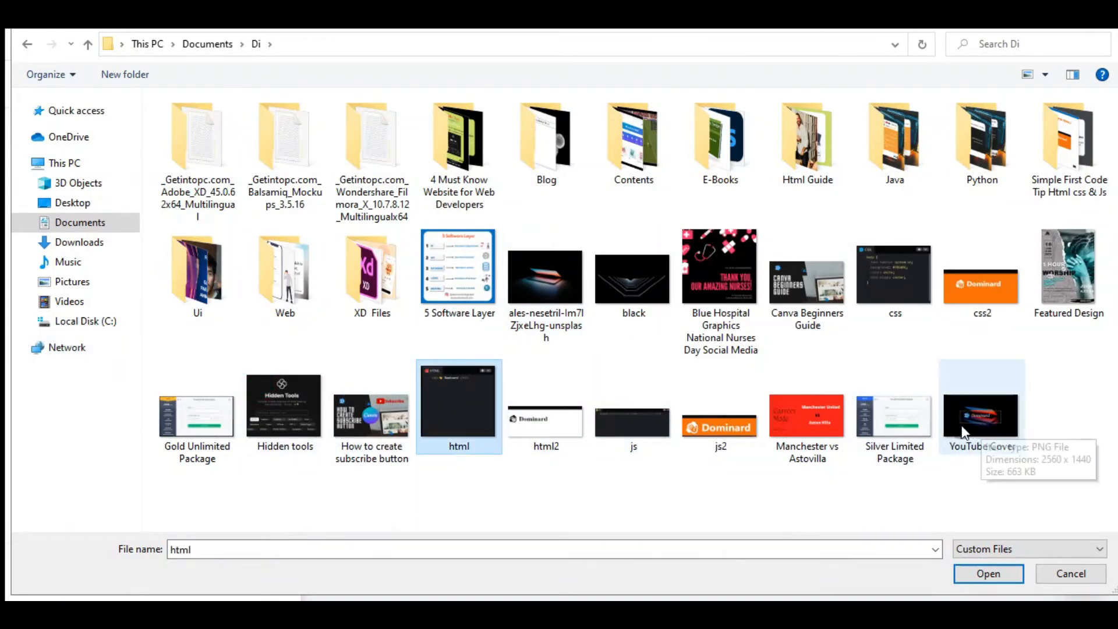
{"action": "double_click", "coordinate": [982, 424]}
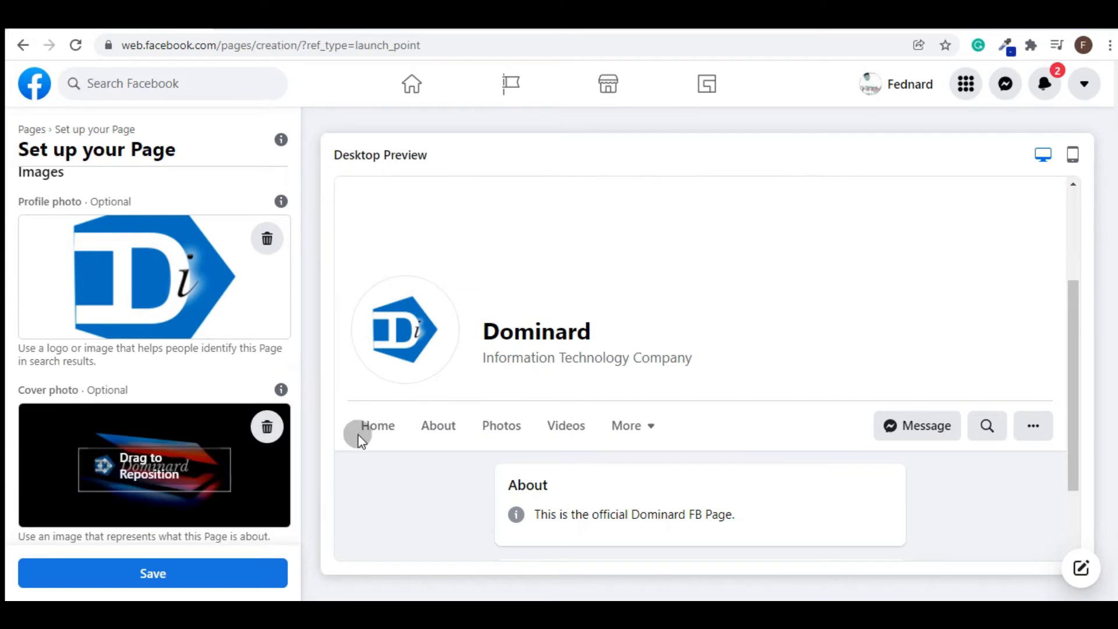
Step: Check the cover photo and page layout in the desktop preview and save the page setup
{"action": "scroll", "coordinate": [635, 331], "scroll_direction": "up", "scroll_amount": 3}
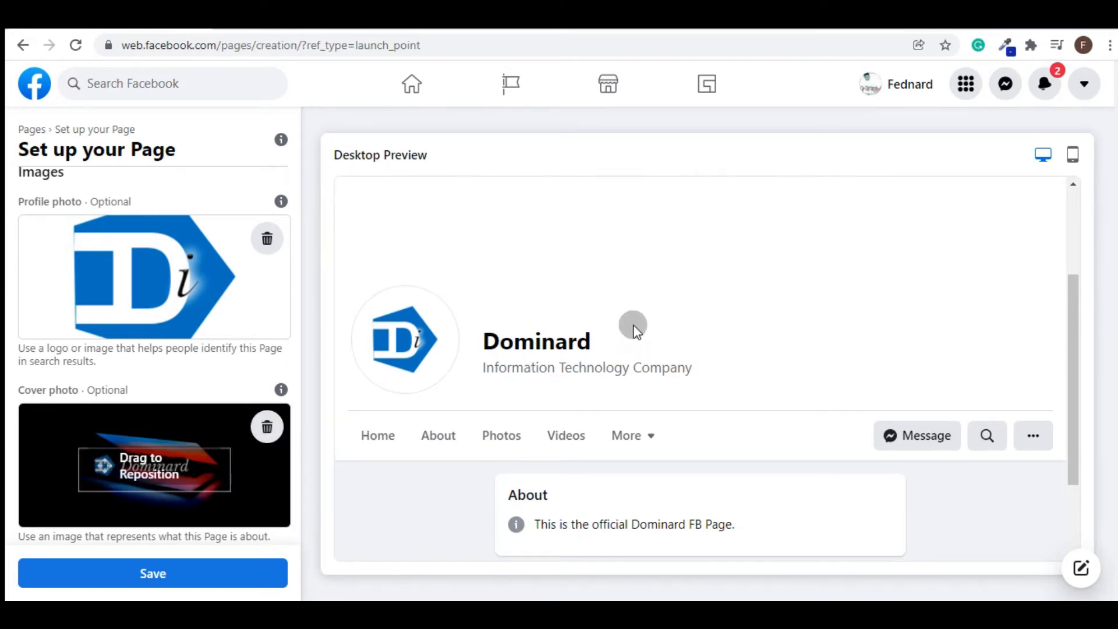
{"action": "scroll", "coordinate": [637, 333], "scroll_direction": "down", "scroll_amount": 5}
{"action": "scroll", "coordinate": [564, 330], "scroll_direction": "up", "scroll_amount": 5}
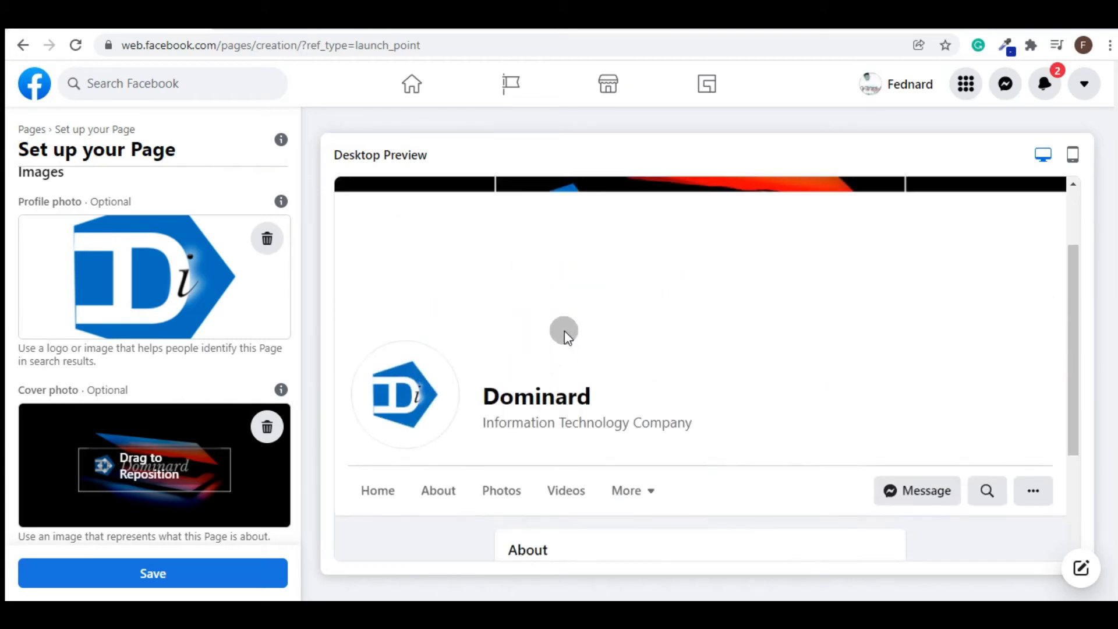
{"action": "scroll", "coordinate": [636, 342], "scroll_direction": "down", "scroll_amount": 2}
{"action": "scroll", "coordinate": [624, 366], "scroll_direction": "up", "scroll_amount": 2}
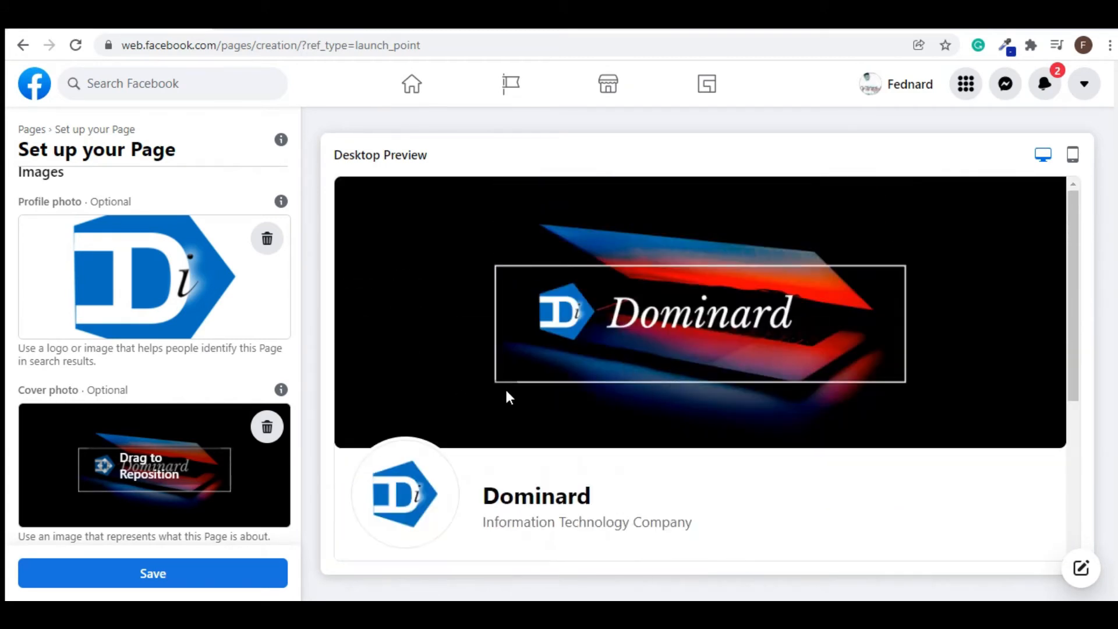
{"action": "scroll", "coordinate": [541, 303], "scroll_direction": "down", "scroll_amount": 4}
{"action": "left_click", "coordinate": [169, 543]}
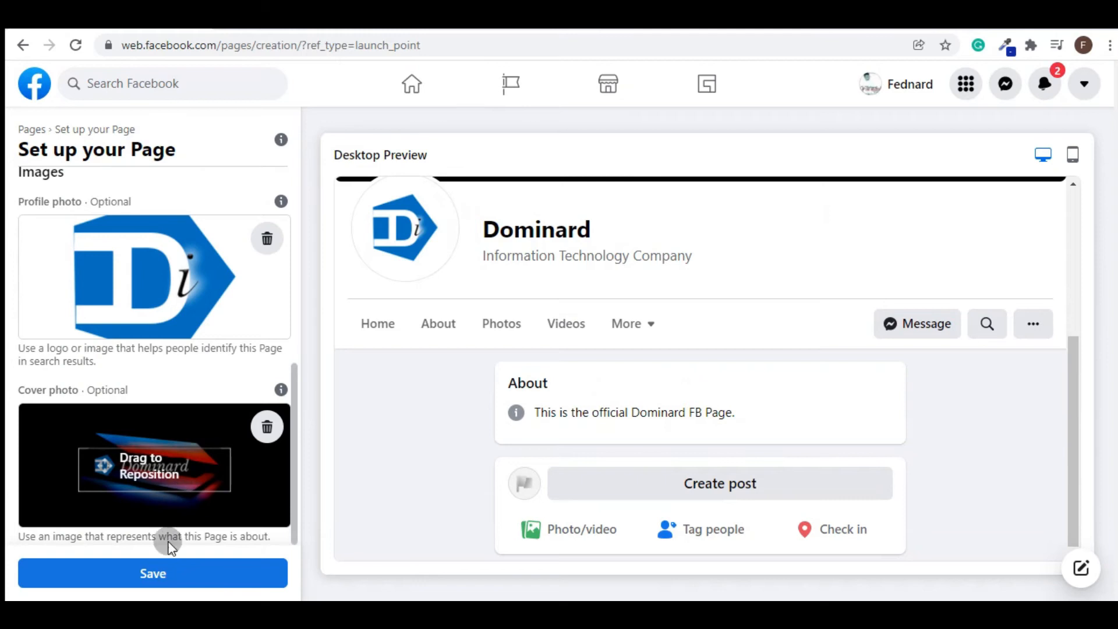
{"action": "left_click", "coordinate": [222, 576]}
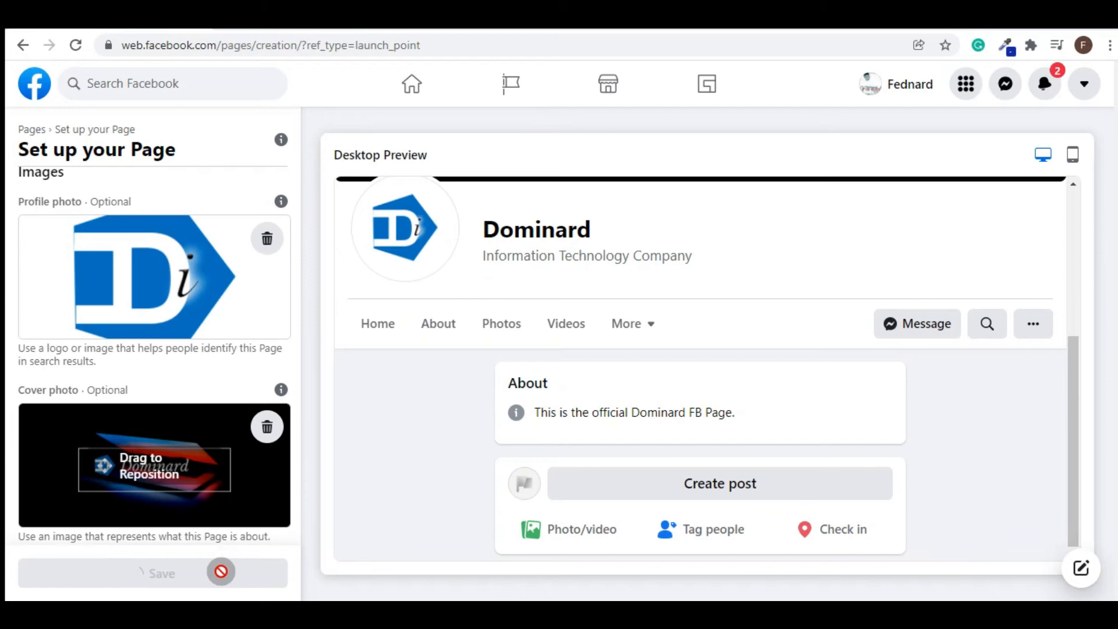
Step: Clear the phone number in the WhatsApp connection dialog and leave it without connecting WhatsApp to the page
{"action": "scroll", "coordinate": [717, 399], "scroll_direction": "up", "scroll_amount": 4}
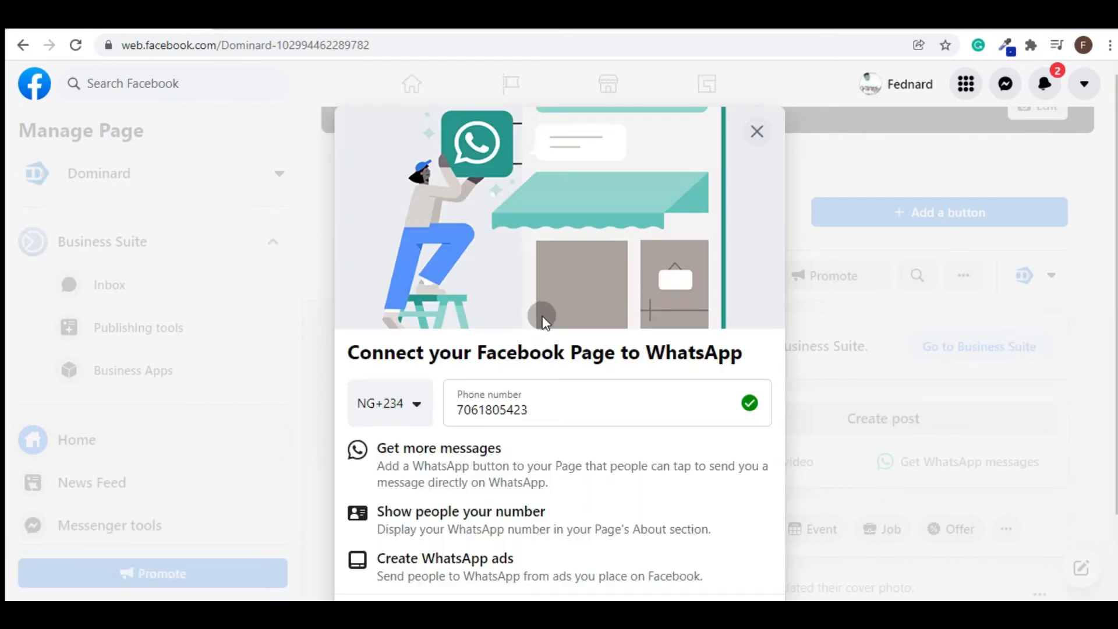
{"action": "scroll", "coordinate": [532, 380], "scroll_direction": "down", "scroll_amount": 1}
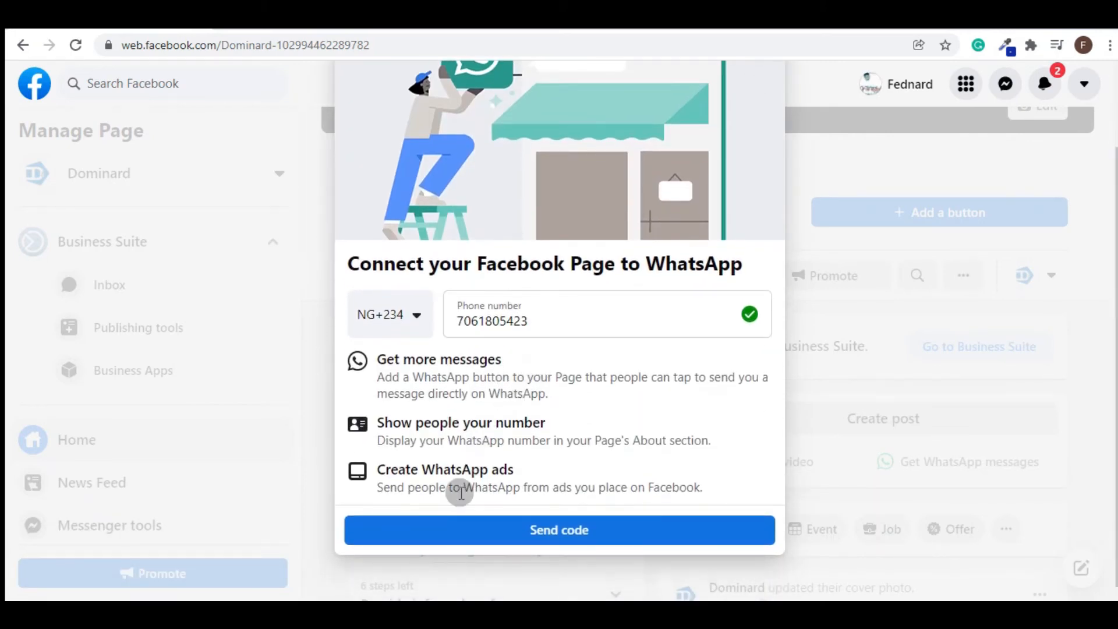
{"action": "double_click", "coordinate": [551, 332]}
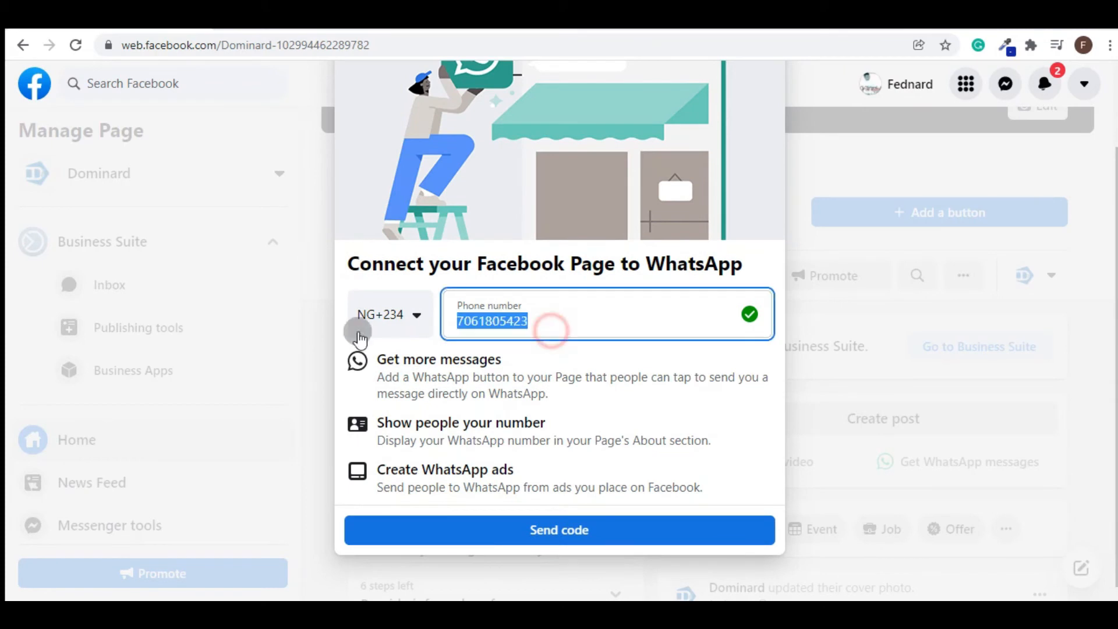
{"action": "key", "text": "BackSpace"}
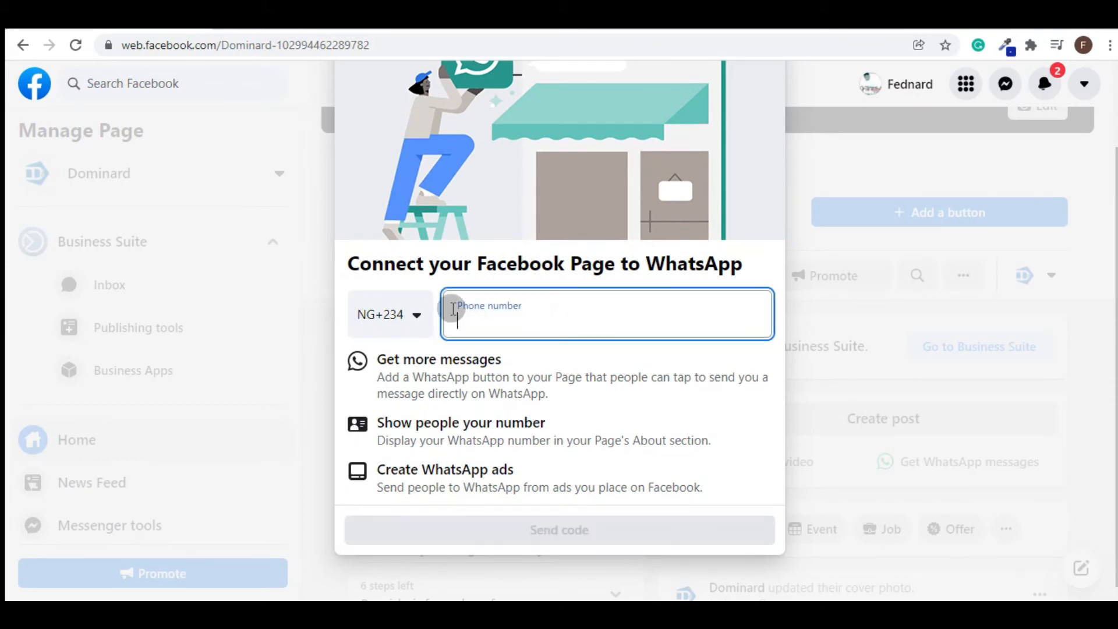
{"action": "scroll", "coordinate": [527, 332], "scroll_direction": "up", "scroll_amount": 2}
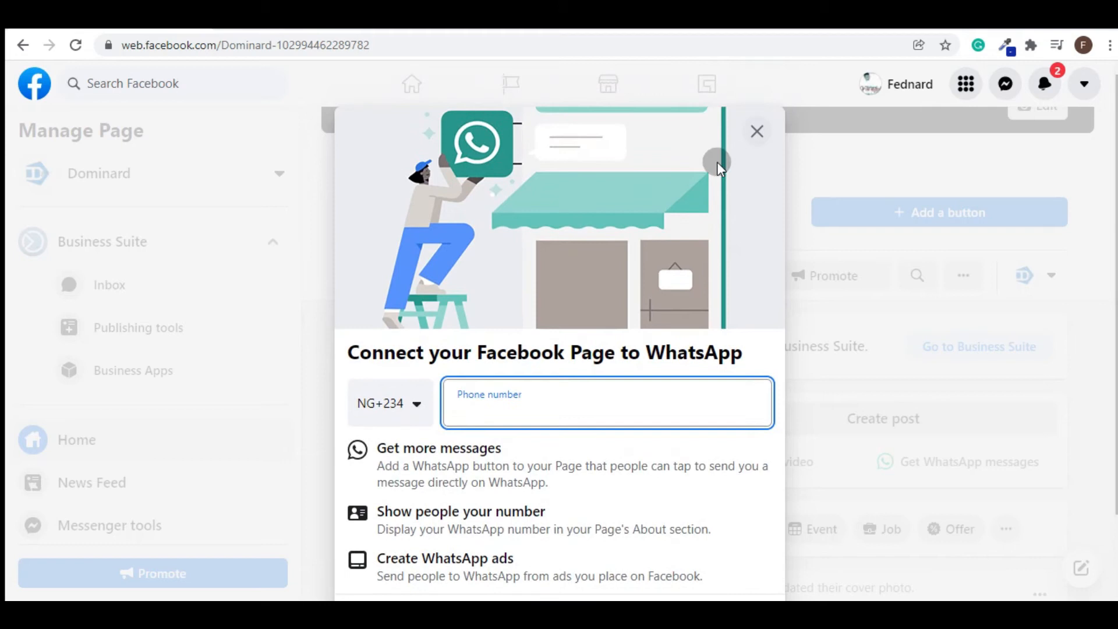
{"action": "left_click", "coordinate": [757, 130]}
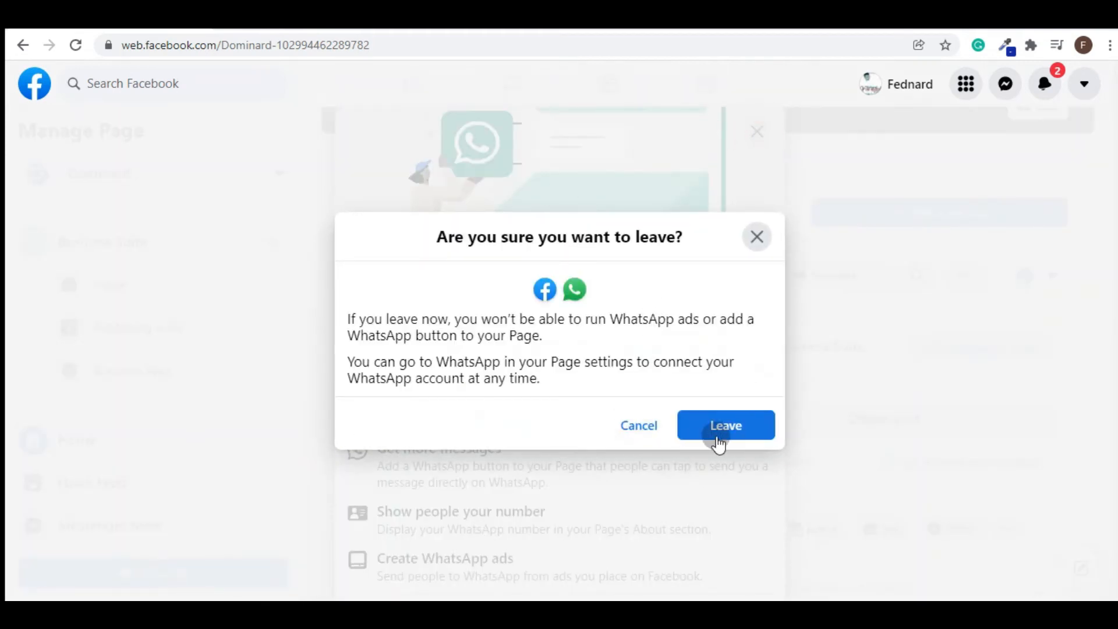
{"action": "left_click", "coordinate": [735, 428]}
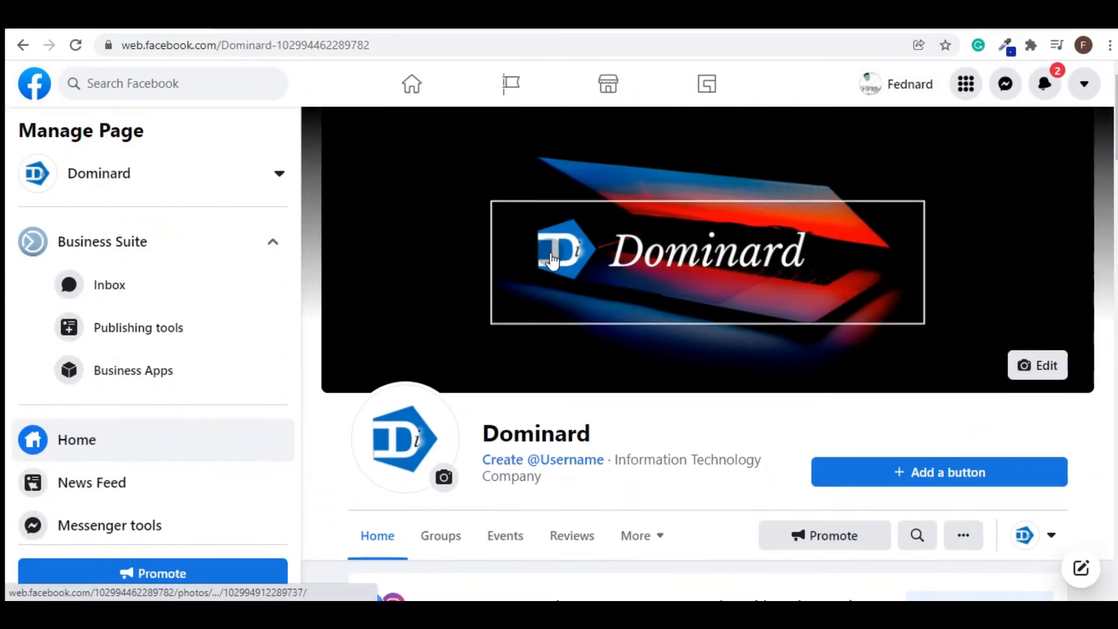
Step: Examine the new page's header, setup checklist and friend invitation section
{"action": "scroll", "coordinate": [549, 270], "scroll_direction": "down", "scroll_amount": 2}
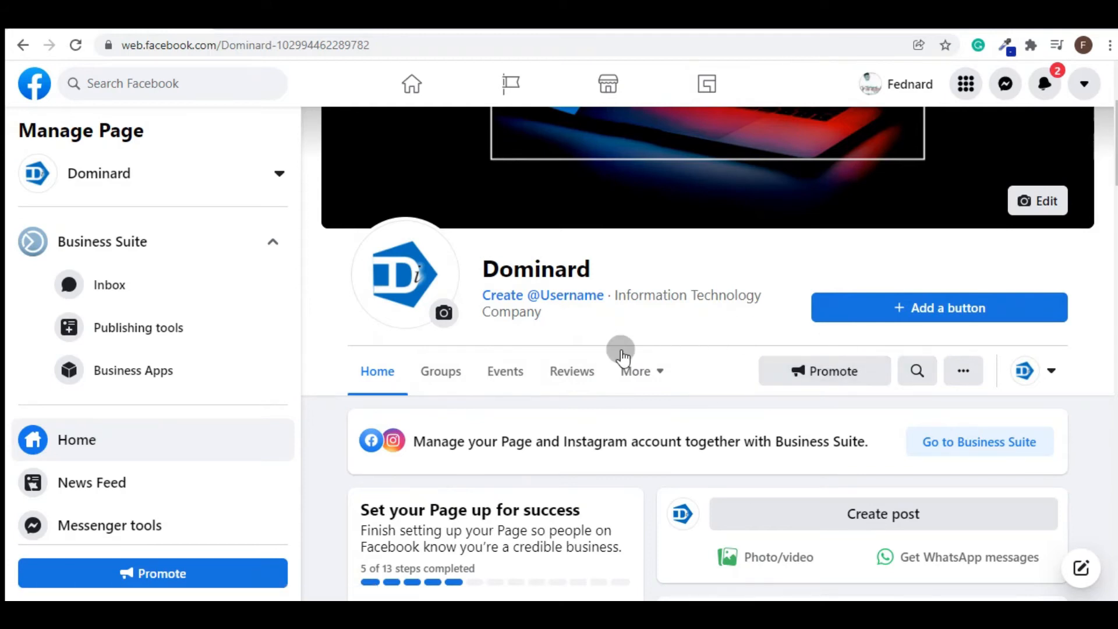
{"action": "scroll", "coordinate": [477, 332], "scroll_direction": "down", "scroll_amount": 4}
{"action": "scroll", "coordinate": [530, 361], "scroll_direction": "down", "scroll_amount": 5}
{"action": "scroll", "coordinate": [613, 357], "scroll_direction": "up", "scroll_amount": 5}
{"action": "scroll", "coordinate": [603, 356], "scroll_direction": "down", "scroll_amount": 5}
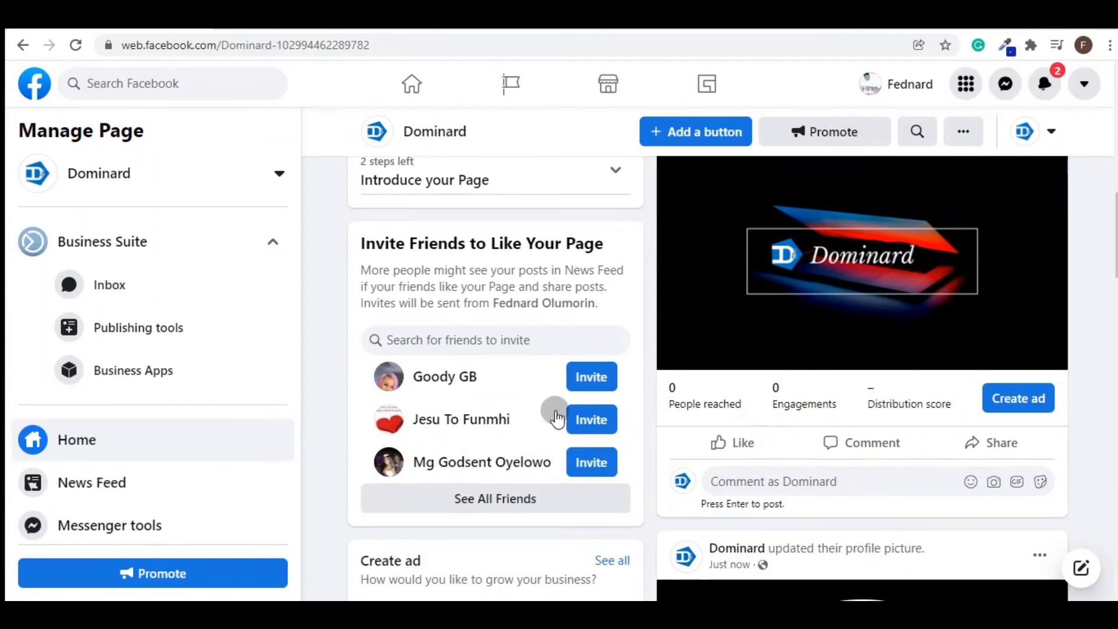
{"action": "scroll", "coordinate": [554, 412], "scroll_direction": "down", "scroll_amount": 3}
{"action": "scroll", "coordinate": [576, 268], "scroll_direction": "up", "scroll_amount": 8}
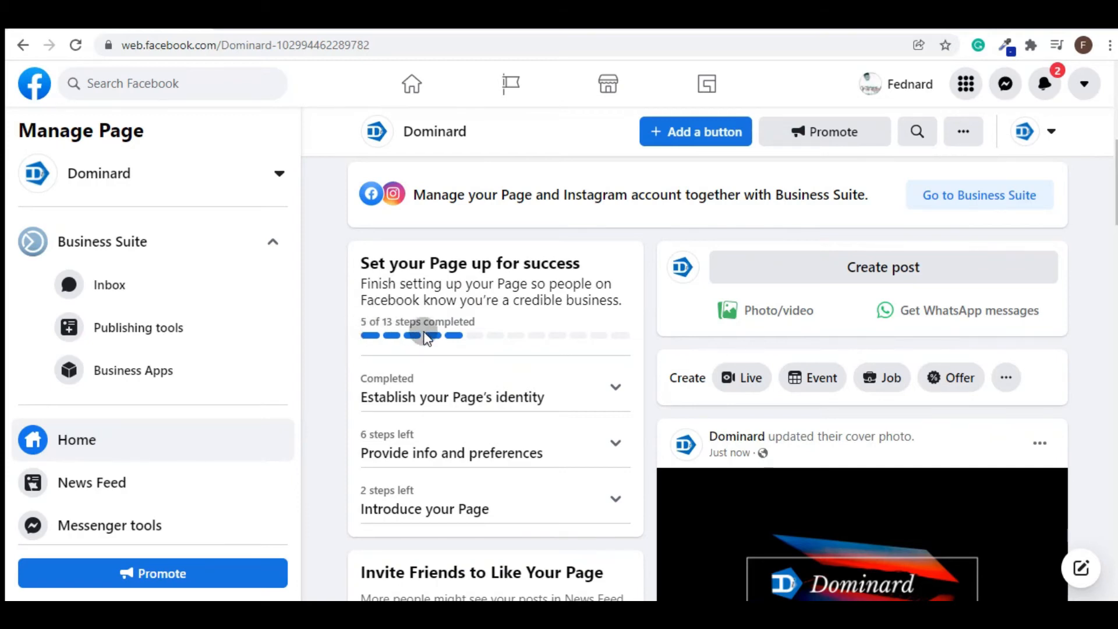
{"action": "scroll", "coordinate": [428, 338], "scroll_direction": "down", "scroll_amount": 1}
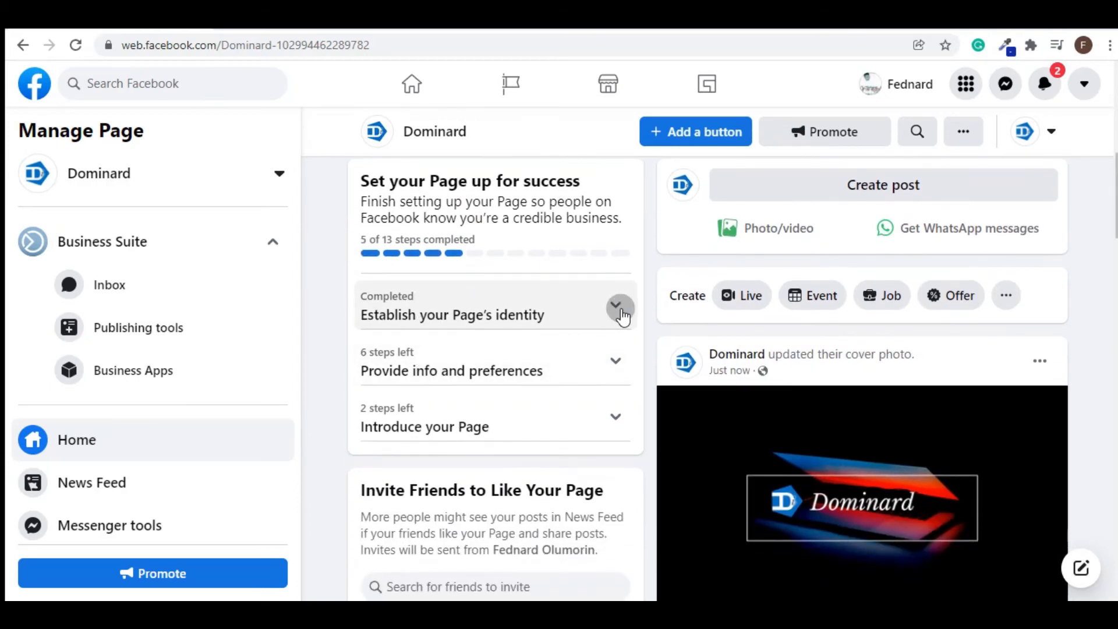
{"action": "scroll", "coordinate": [559, 387], "scroll_direction": "down", "scroll_amount": 1}
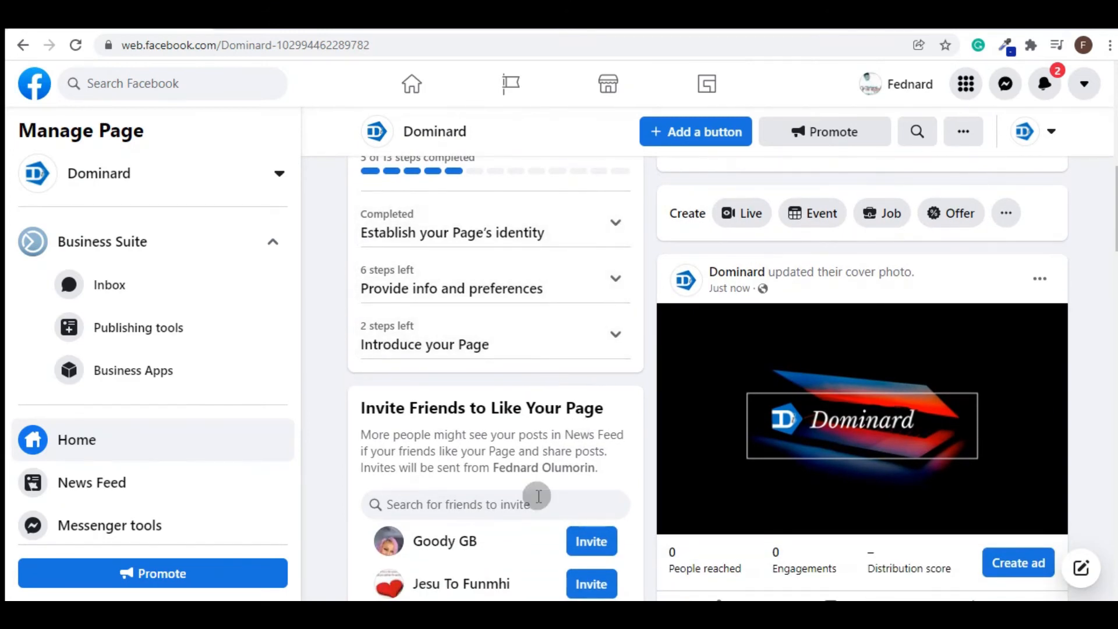
Step: Examine the page's ad options, free business tools, Insights and the contact fields in its About section
{"action": "scroll", "coordinate": [534, 498], "scroll_direction": "down", "scroll_amount": 1}
{"action": "scroll", "coordinate": [537, 497], "scroll_direction": "down", "scroll_amount": 4}
{"action": "scroll", "coordinate": [415, 470], "scroll_direction": "down", "scroll_amount": 6}
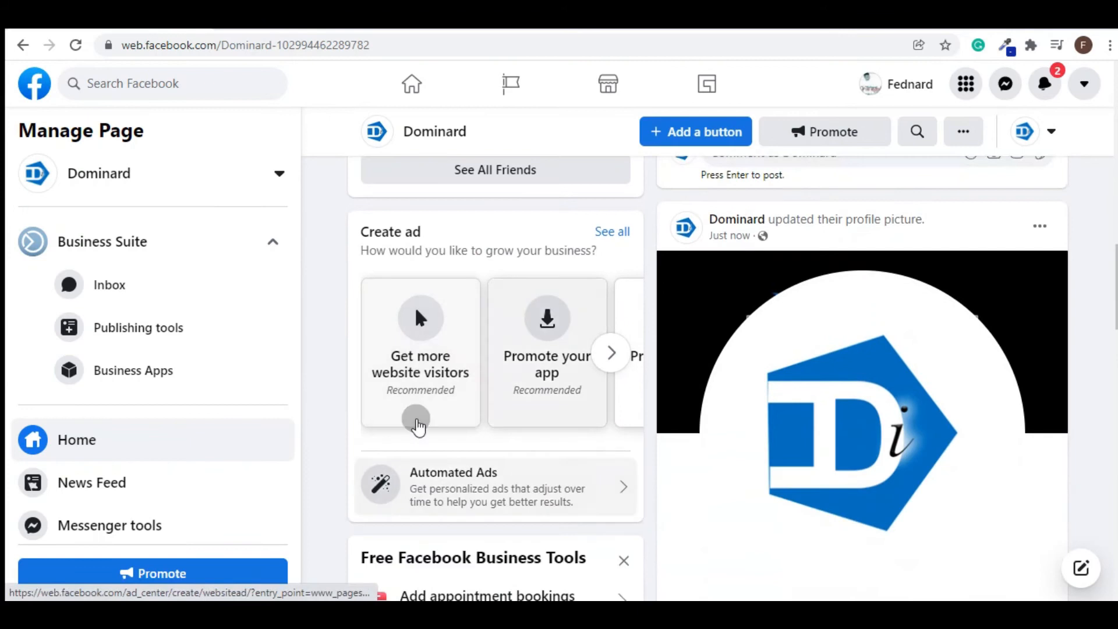
{"action": "scroll", "coordinate": [447, 421], "scroll_direction": "down", "scroll_amount": 3}
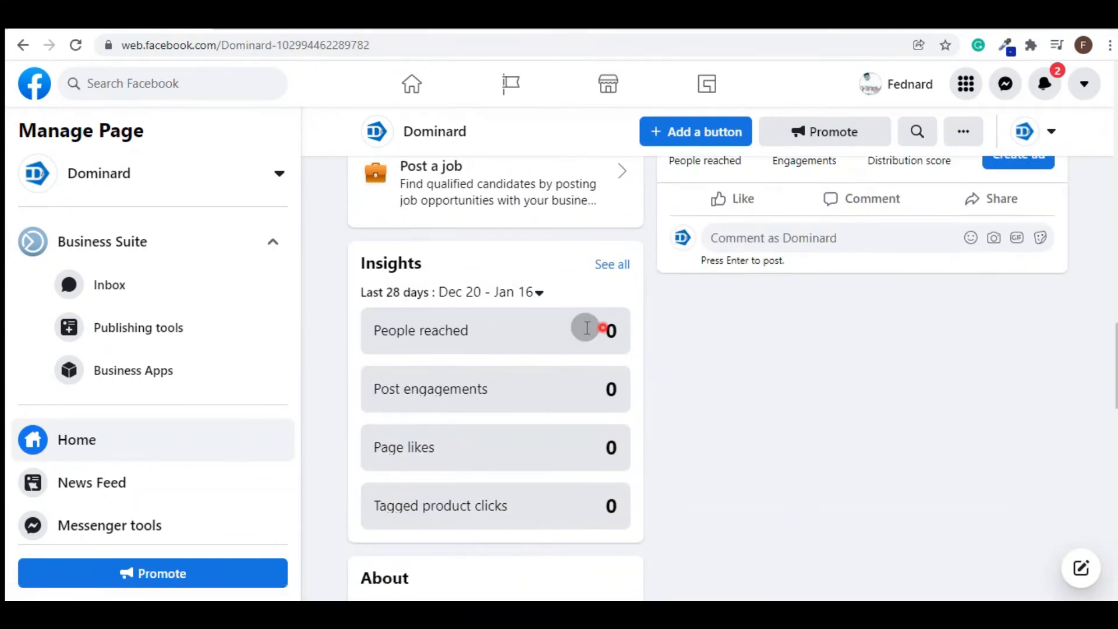
{"action": "scroll", "coordinate": [584, 326], "scroll_direction": "down", "scroll_amount": 5}
{"action": "scroll", "coordinate": [524, 372], "scroll_direction": "down", "scroll_amount": 2}
{"action": "scroll", "coordinate": [441, 350], "scroll_direction": "up", "scroll_amount": 1}
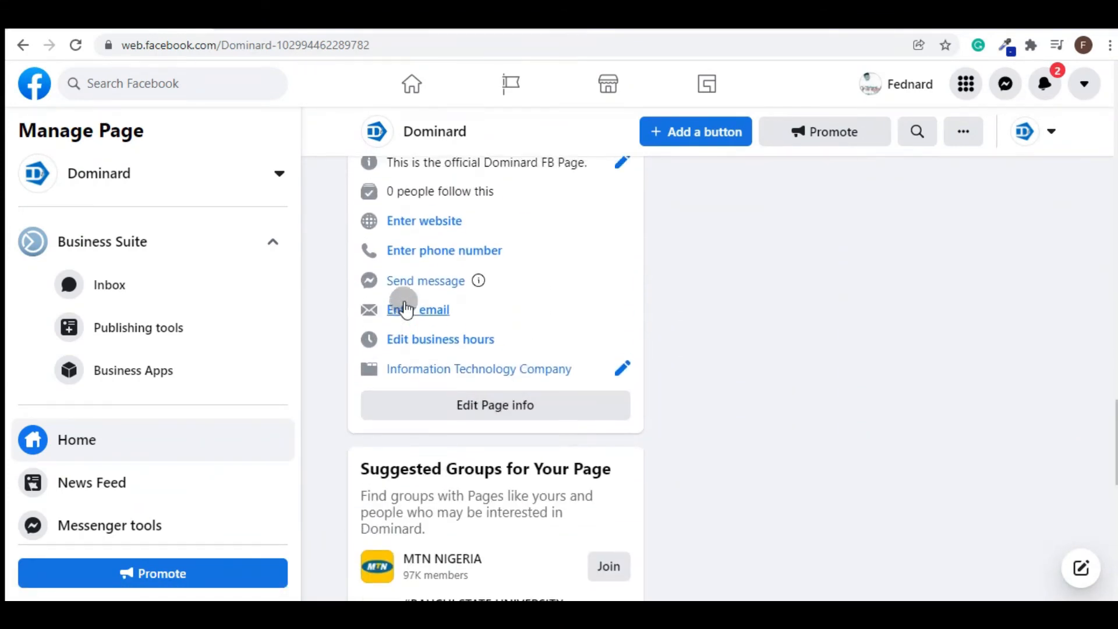
{"action": "scroll", "coordinate": [408, 326], "scroll_direction": "up", "scroll_amount": 1}
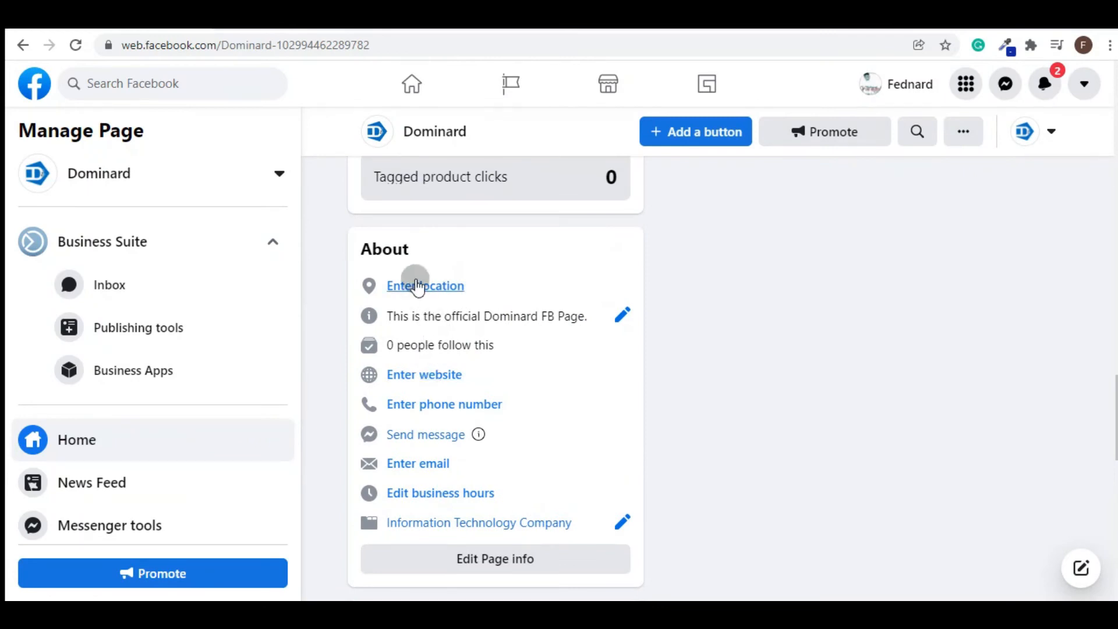
{"action": "scroll", "coordinate": [417, 282], "scroll_direction": "down", "scroll_amount": 5}
{"action": "scroll", "coordinate": [417, 309], "scroll_direction": "up", "scroll_amount": 1}
{"action": "scroll", "coordinate": [488, 334], "scroll_direction": "up", "scroll_amount": 12}
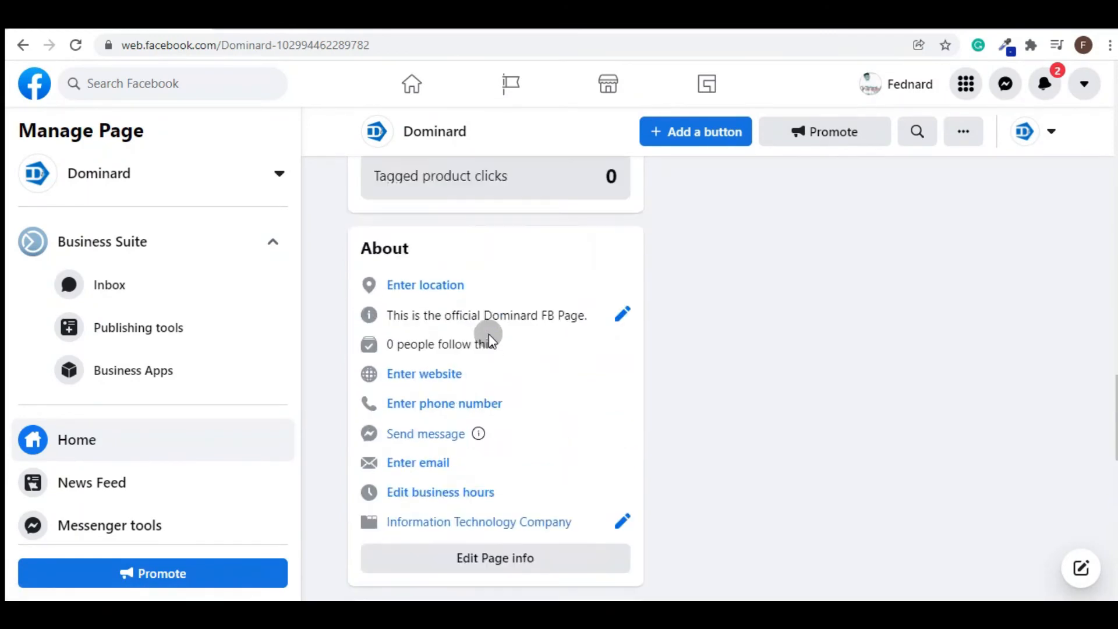
{"action": "scroll", "coordinate": [460, 373], "scroll_direction": "up", "scroll_amount": 2}
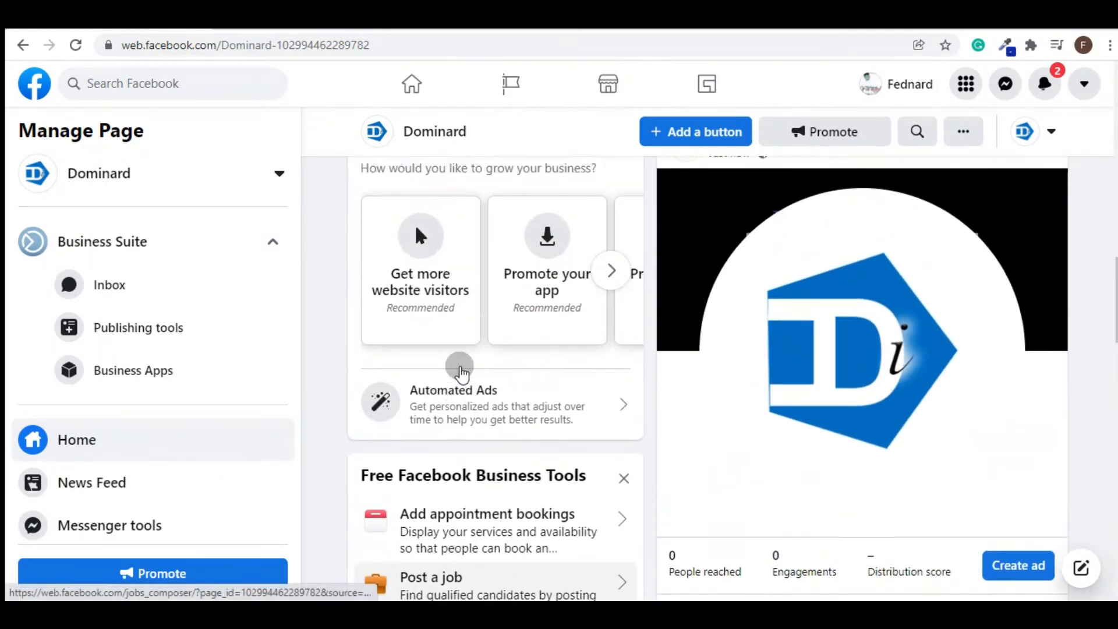
{"action": "scroll", "coordinate": [459, 367], "scroll_direction": "down", "scroll_amount": 4}
{"action": "scroll", "coordinate": [459, 367], "scroll_direction": "up", "scroll_amount": 8}
{"action": "scroll", "coordinate": [460, 371], "scroll_direction": "down", "scroll_amount": 15}
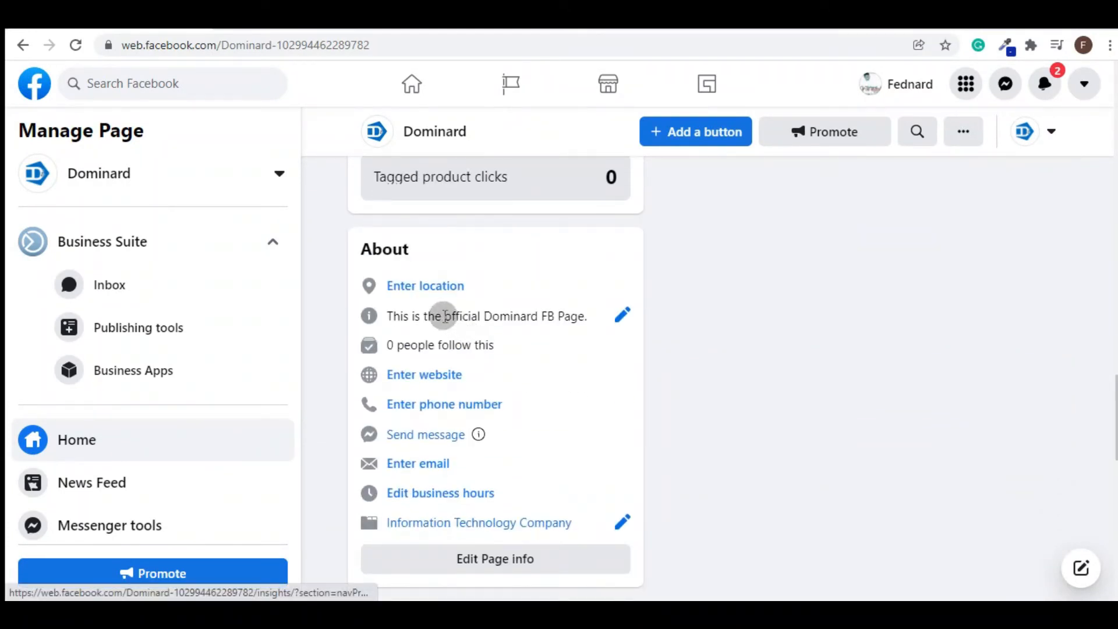
Step: Fill in the page's street address, city and ZIP code in its location details, using the saved address and the matching Nigerian city
{"action": "left_click", "coordinate": [419, 287]}
{"action": "left_click", "coordinate": [409, 324]}
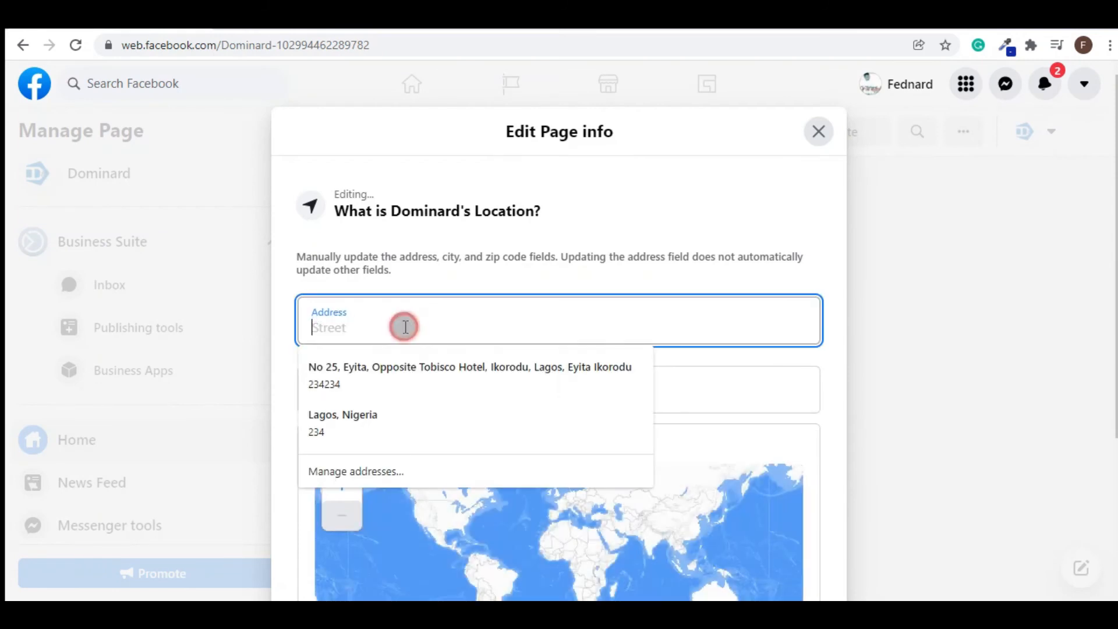
{"action": "left_click", "coordinate": [414, 362]}
{"action": "scroll", "coordinate": [420, 355], "scroll_direction": "down", "scroll_amount": 1}
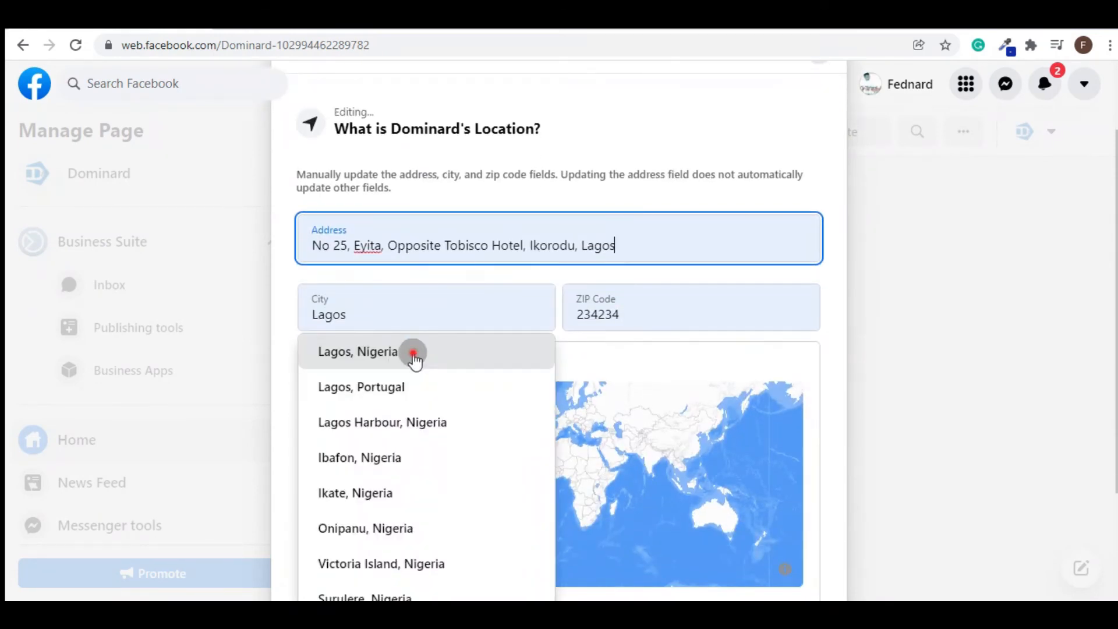
{"action": "left_click", "coordinate": [414, 355]}
{"action": "scroll", "coordinate": [582, 350], "scroll_direction": "down", "scroll_amount": 2}
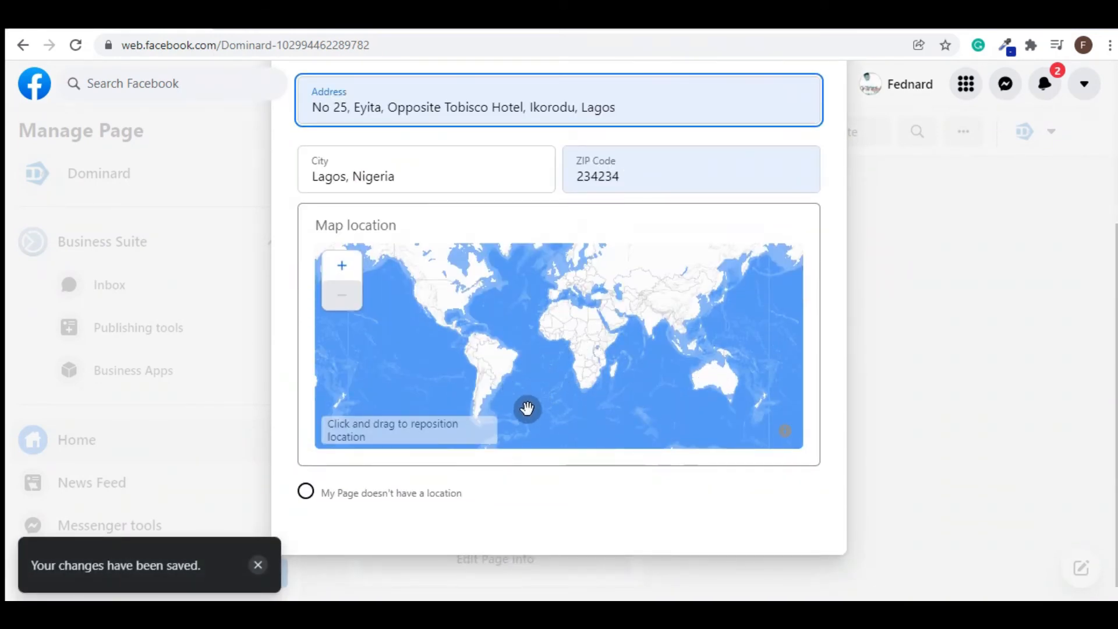
Step: Place the page's pin on the location map and leave the location editor
{"action": "scroll", "coordinate": [470, 466], "scroll_direction": "up", "scroll_amount": 3}
{"action": "scroll", "coordinate": [440, 475], "scroll_direction": "down", "scroll_amount": 2}
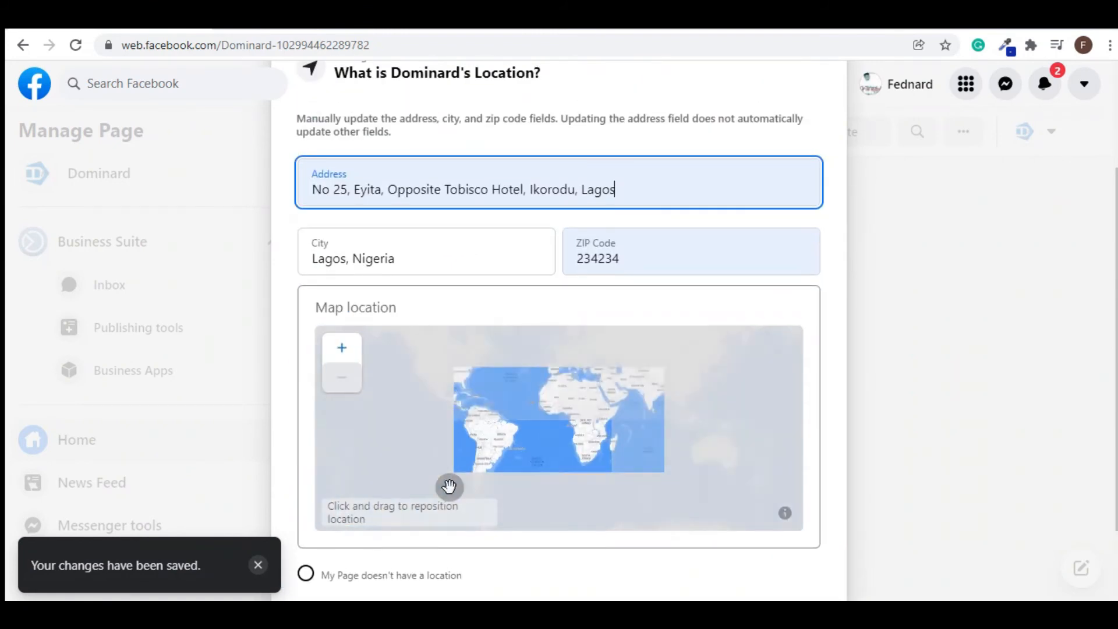
{"action": "left_click", "coordinate": [307, 574]}
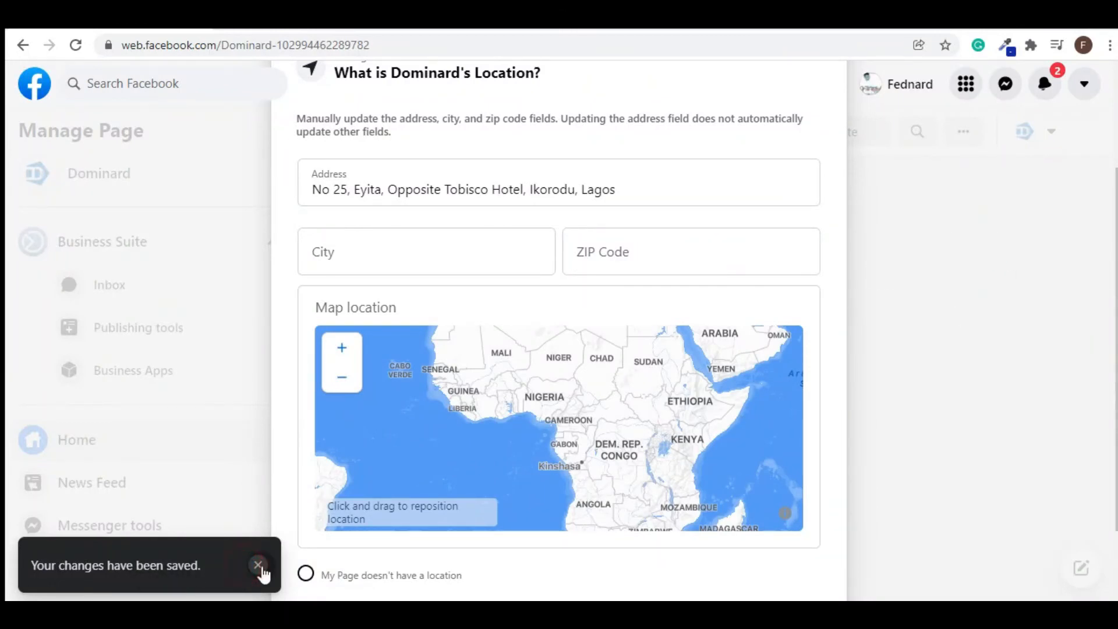
{"action": "left_click", "coordinate": [759, 429]}
{"action": "left_click", "coordinate": [960, 277]}
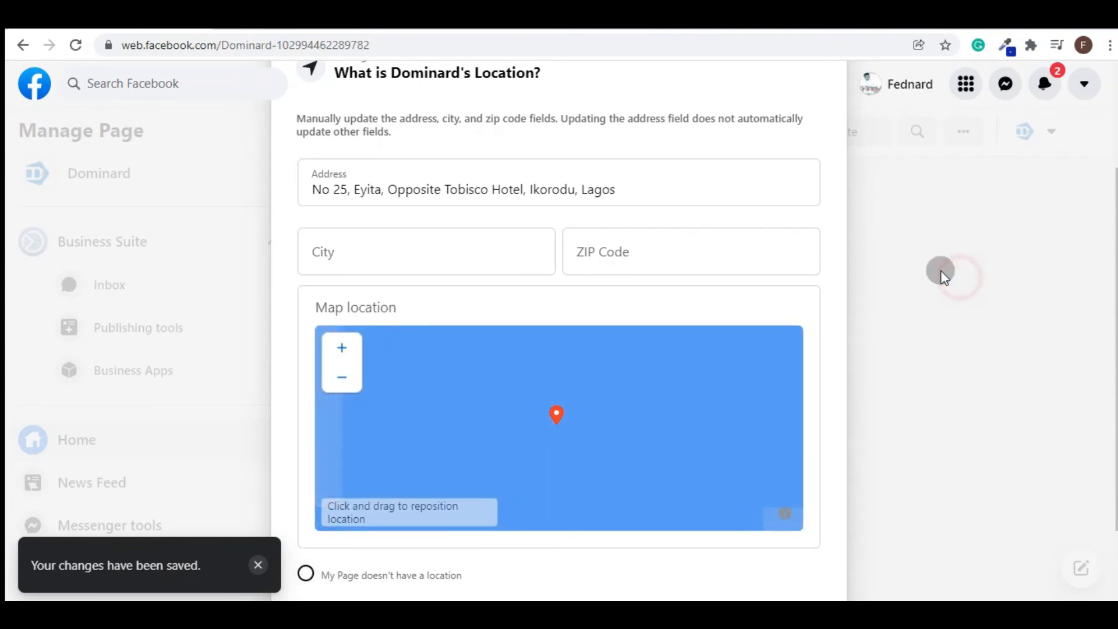
{"action": "left_click", "coordinate": [903, 269]}
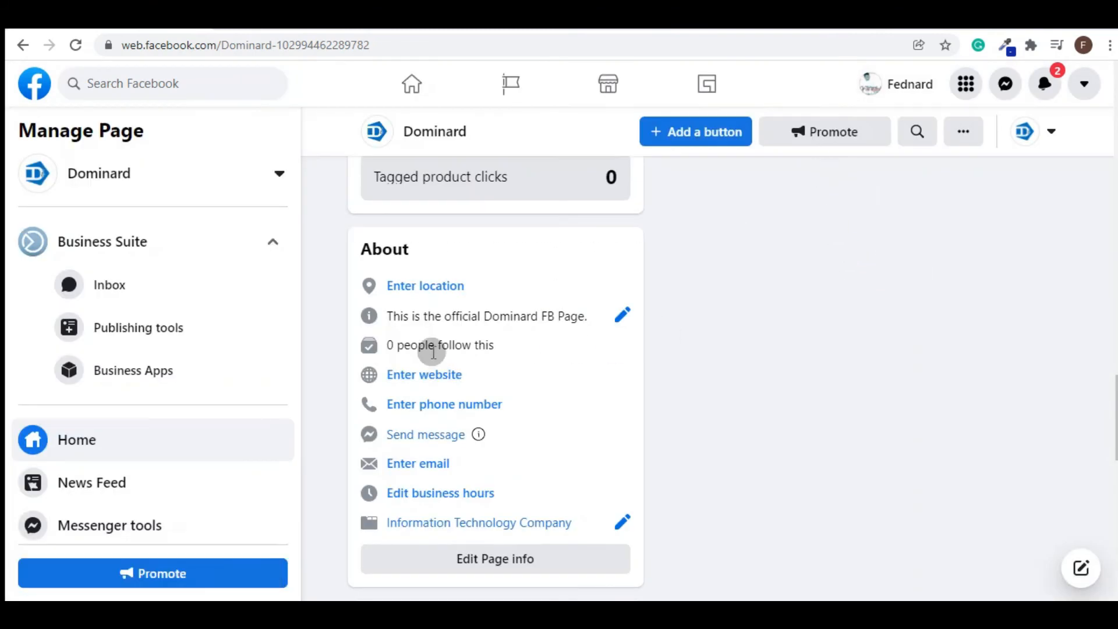
{"action": "left_click_drag", "start_coordinate": [405, 327], "coordinate": [400, 362]}
{"action": "left_click", "coordinate": [665, 390]}
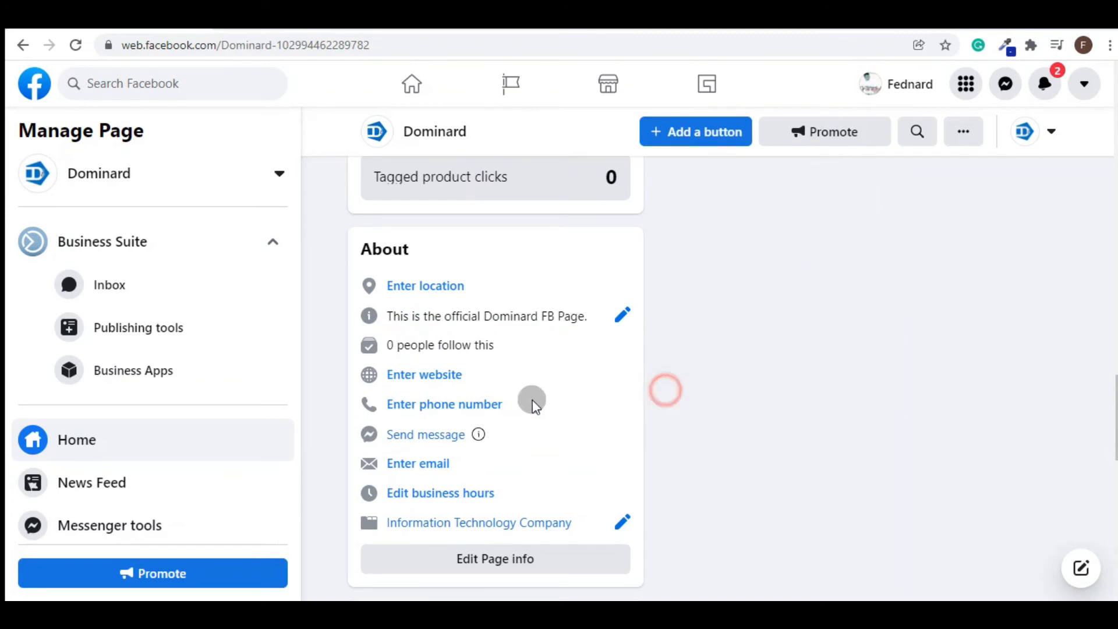
{"action": "left_click", "coordinate": [415, 373]}
{"action": "left_click", "coordinate": [361, 381]}
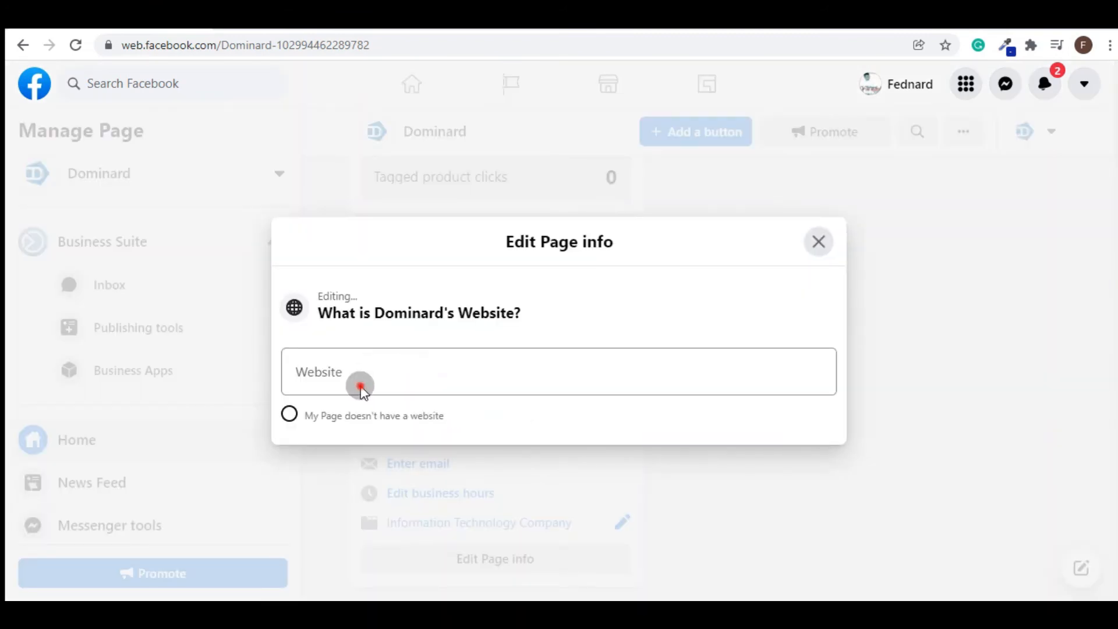
{"action": "type", "text": "www"}
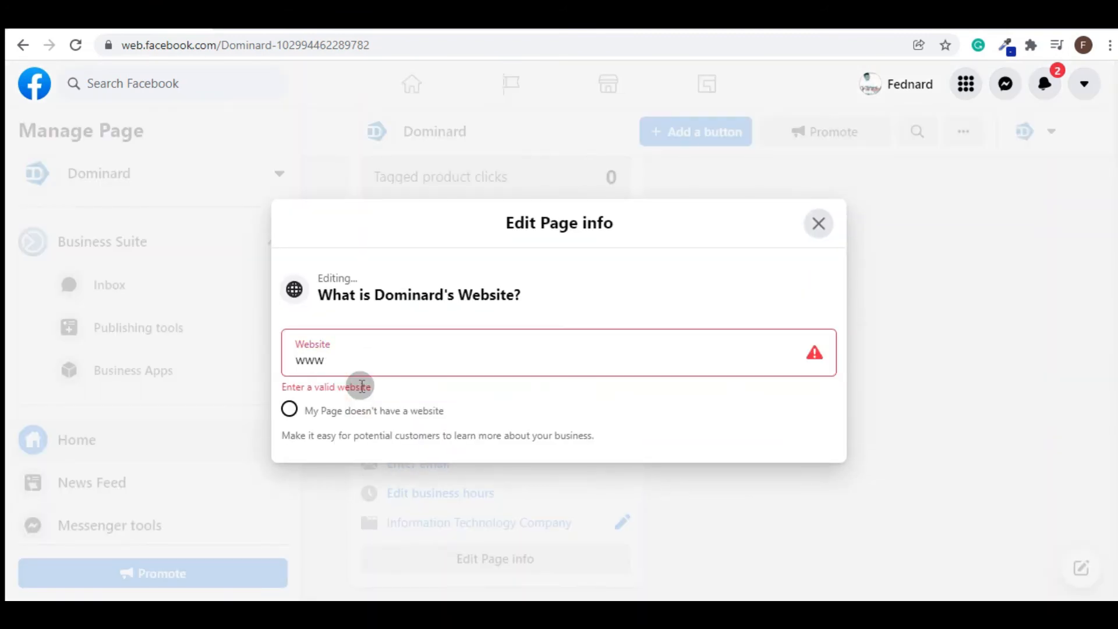
{"action": "type", "text": ".do"}
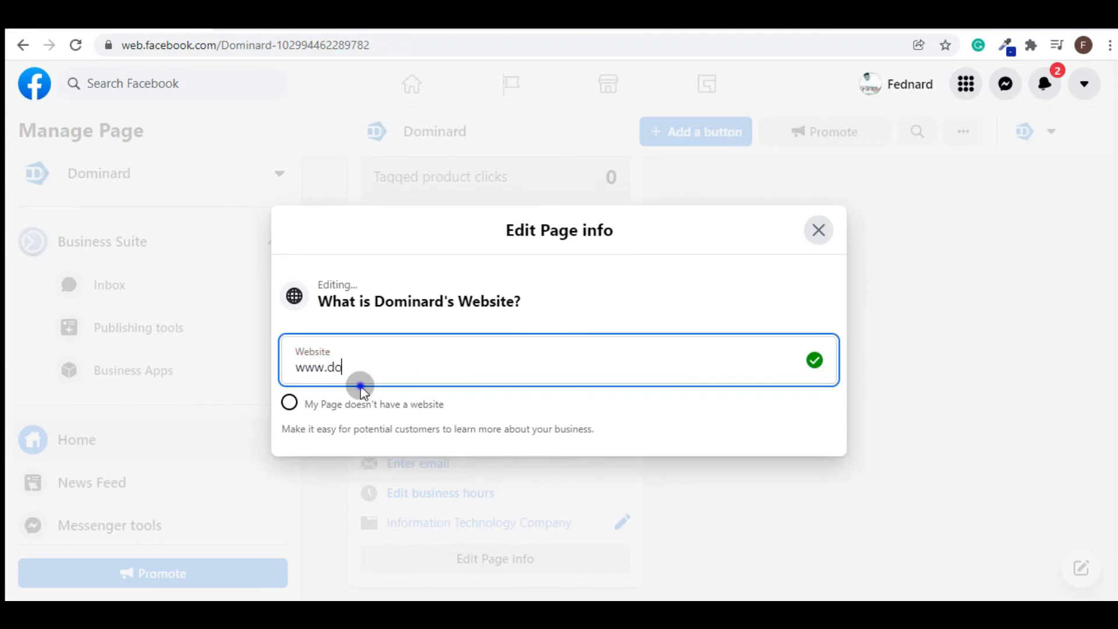
{"action": "right_click", "coordinate": [361, 387]}
{"action": "left_click", "coordinate": [389, 381]}
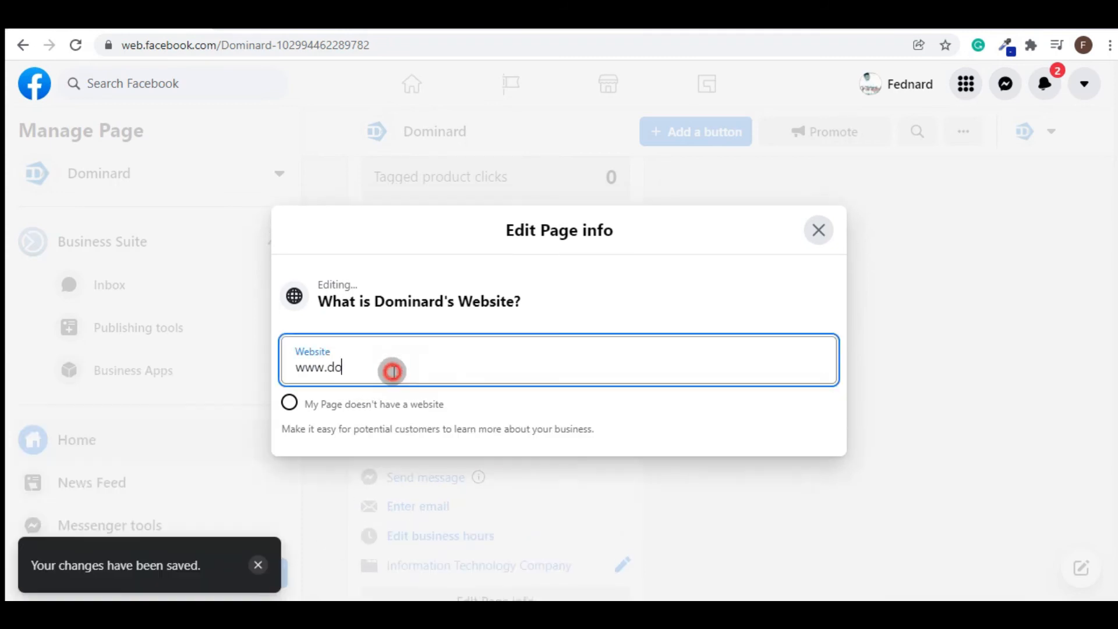
{"action": "type", "text": "minard.com"}
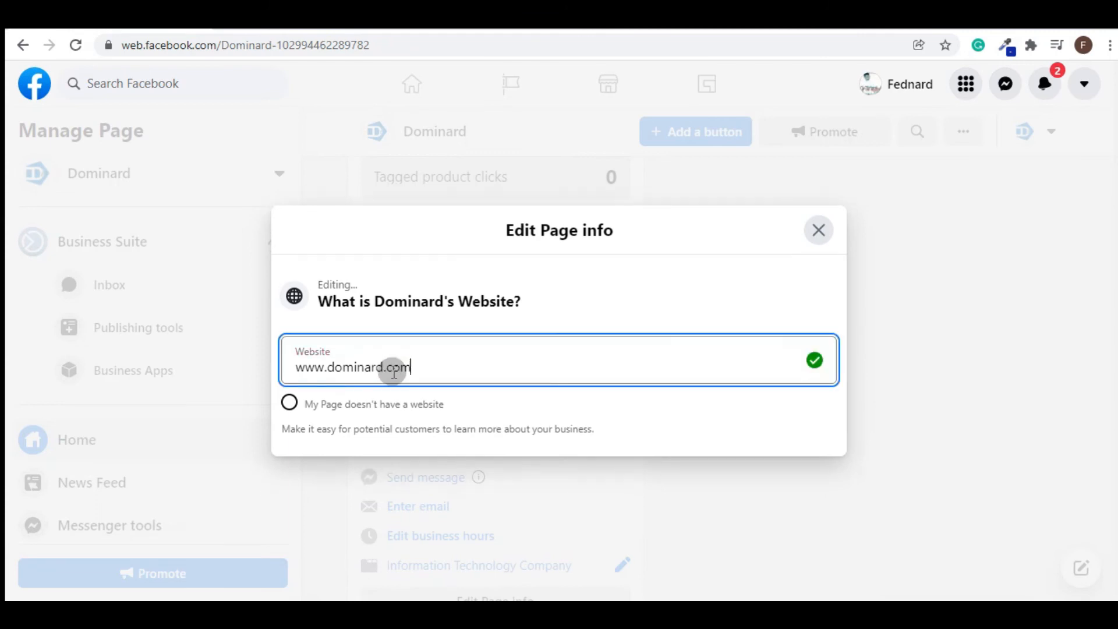
{"action": "left_click", "coordinate": [811, 359]}
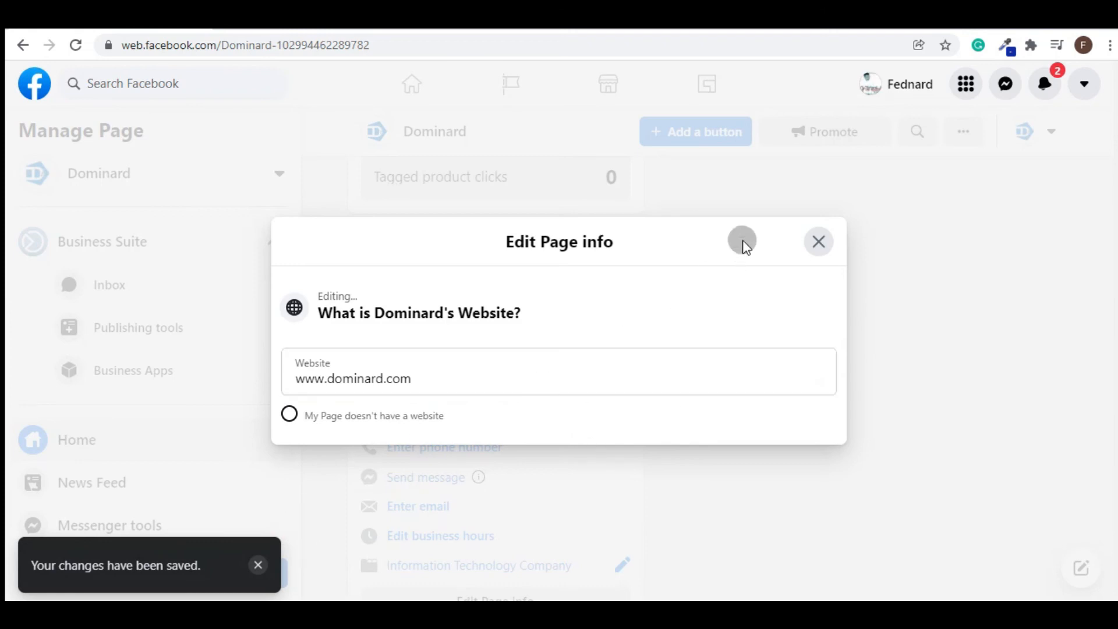
{"action": "left_click", "coordinate": [818, 237]}
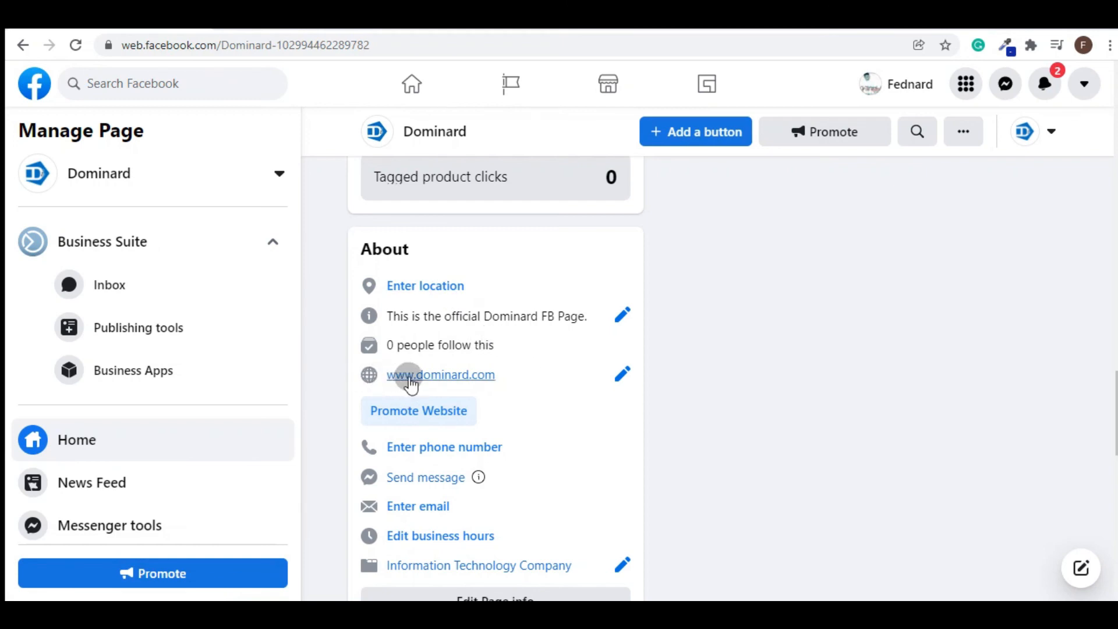
Step: Enter the business email as the page's contact email, save it and close the email editor
{"action": "scroll", "coordinate": [411, 384], "scroll_direction": "down", "scroll_amount": 1}
{"action": "left_click_drag", "start_coordinate": [405, 293], "coordinate": [444, 305]}
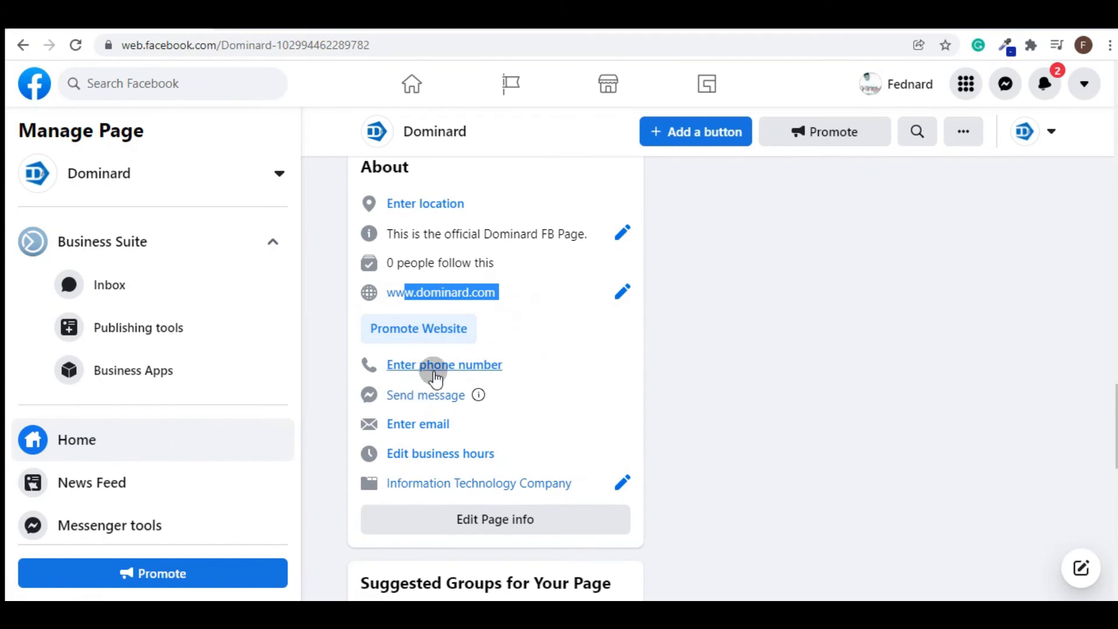
{"action": "scroll", "coordinate": [437, 395], "scroll_direction": "down", "scroll_amount": 1}
{"action": "left_click", "coordinate": [427, 349]}
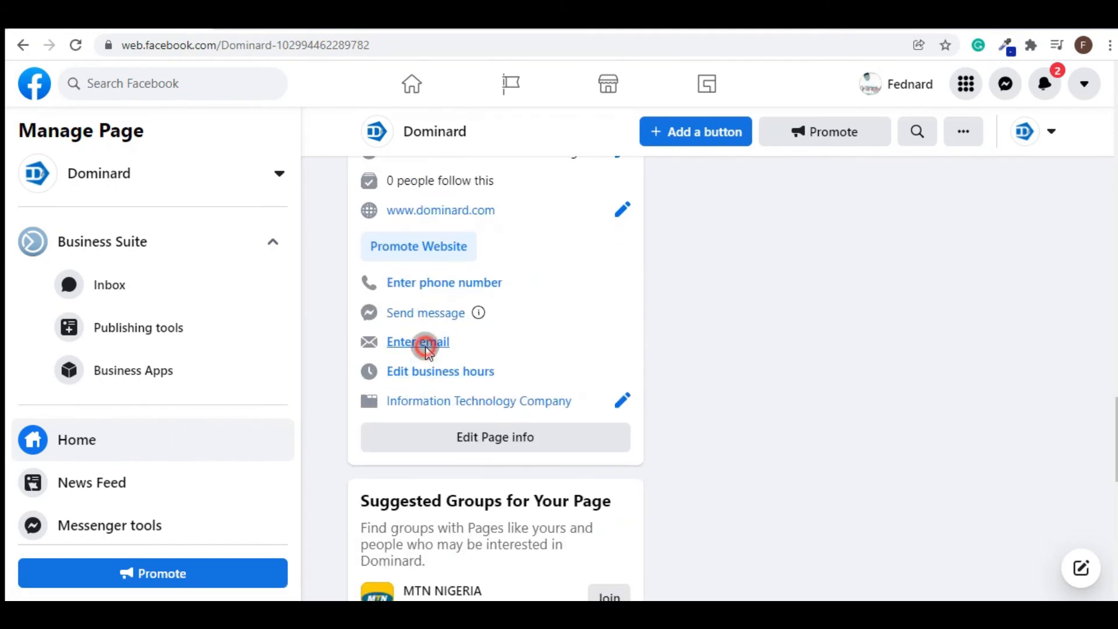
{"action": "left_click_drag", "start_coordinate": [899, 317], "coordinate": [840, 243]}
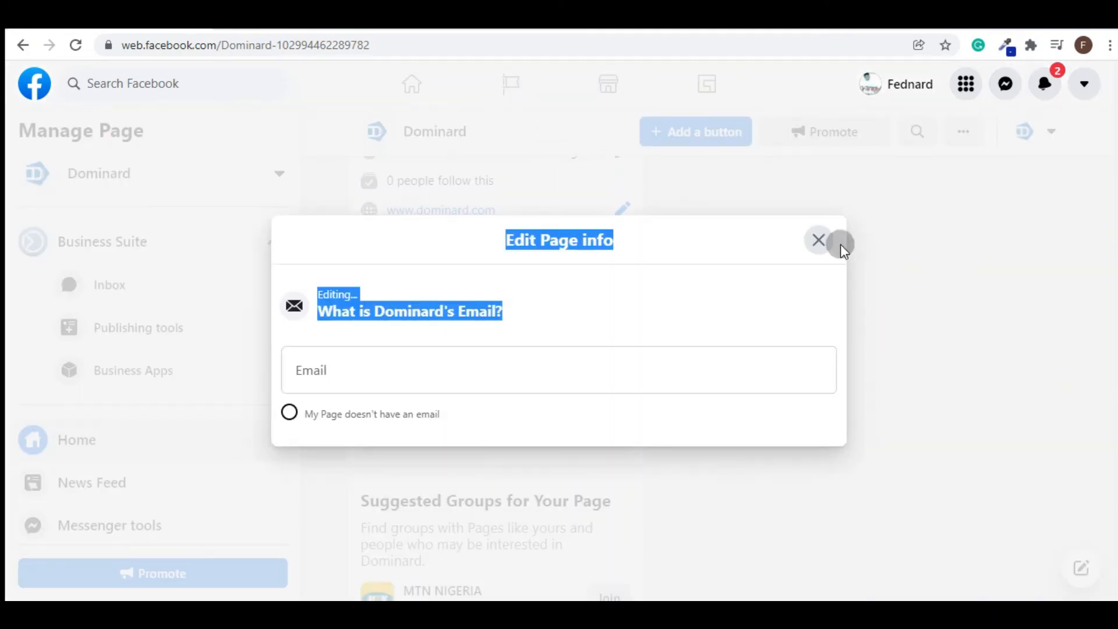
{"action": "left_click", "coordinate": [425, 371]}
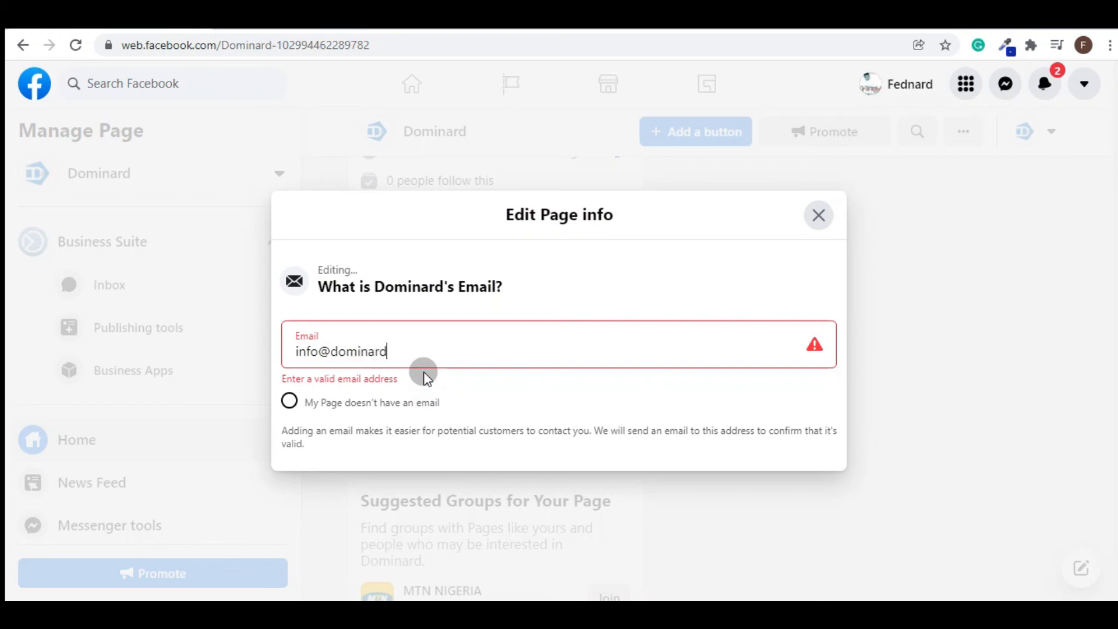
{"action": "type", "text": "com"}
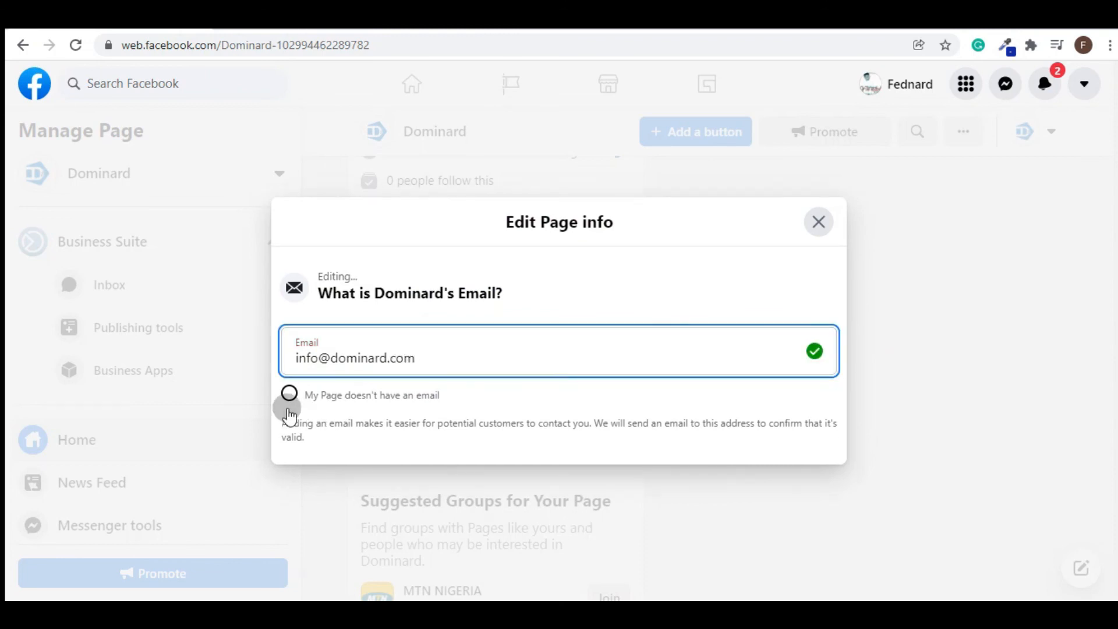
{"action": "left_click", "coordinate": [814, 353]}
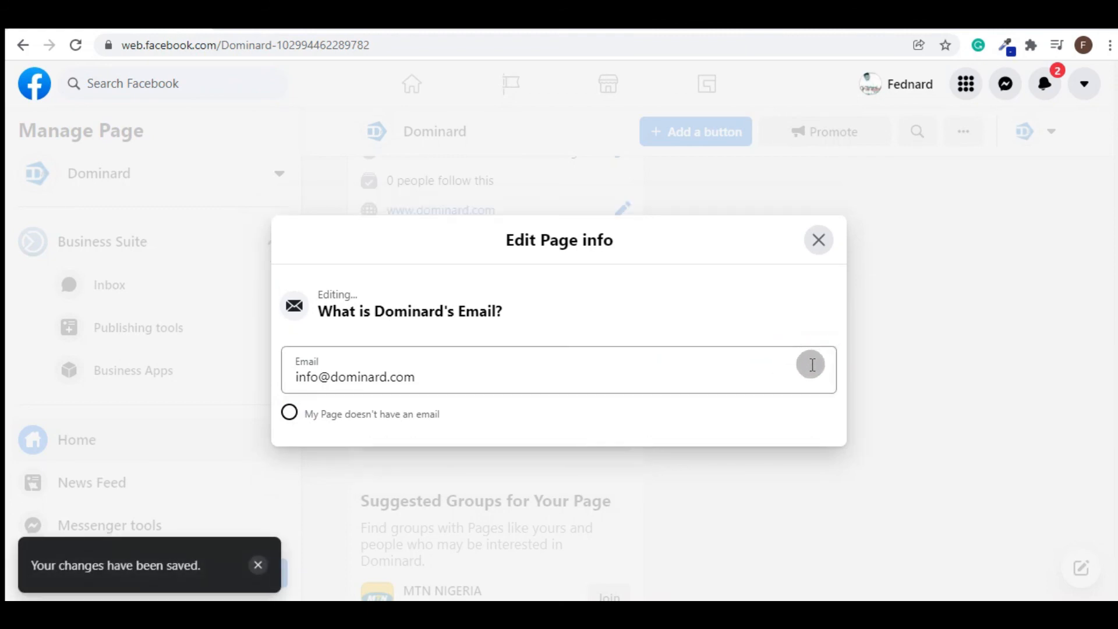
{"action": "left_click", "coordinate": [820, 246]}
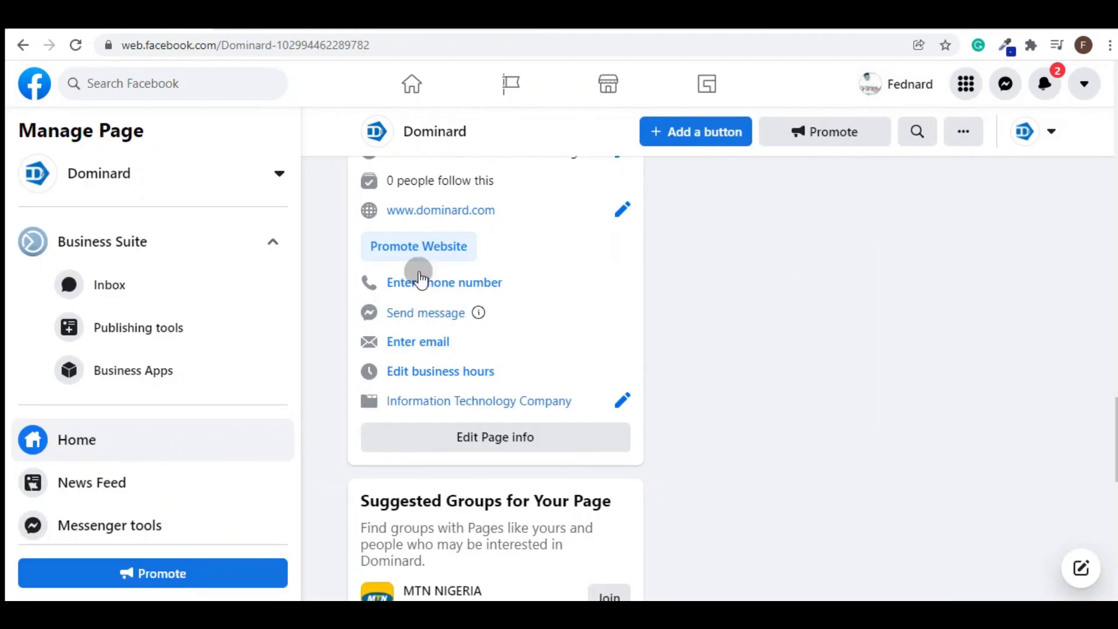
Step: Examine the page's contact details in the About section and the suggested groups below it
{"action": "scroll", "coordinate": [411, 282], "scroll_direction": "up", "scroll_amount": 3}
{"action": "scroll", "coordinate": [466, 366], "scroll_direction": "down", "scroll_amount": 3}
{"action": "scroll", "coordinate": [424, 313], "scroll_direction": "down", "scroll_amount": 1}
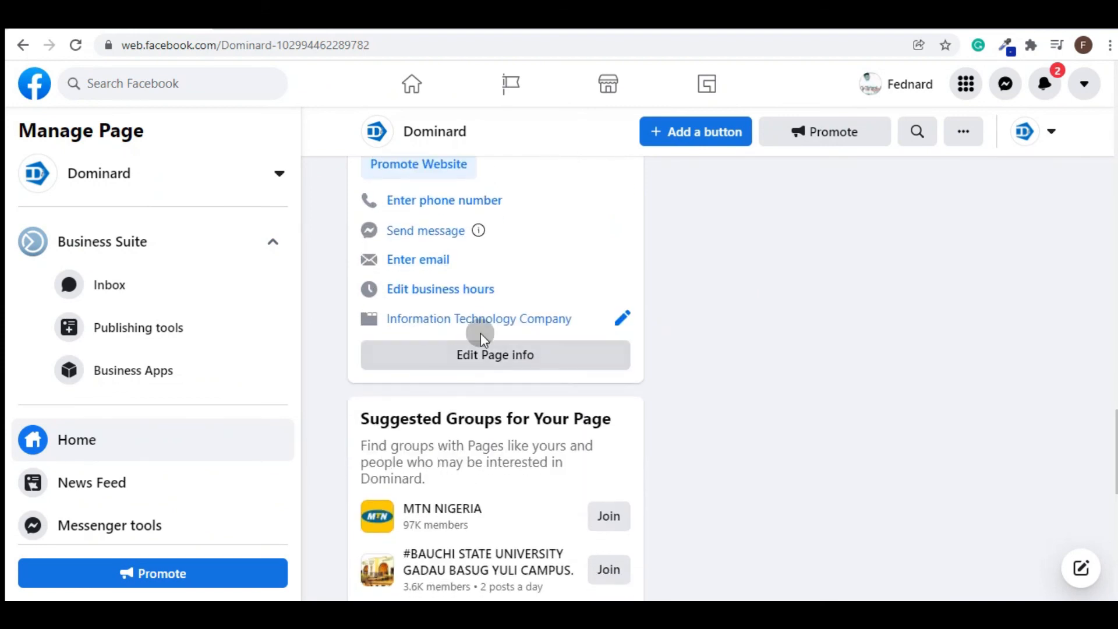
{"action": "scroll", "coordinate": [431, 314], "scroll_direction": "down", "scroll_amount": 1}
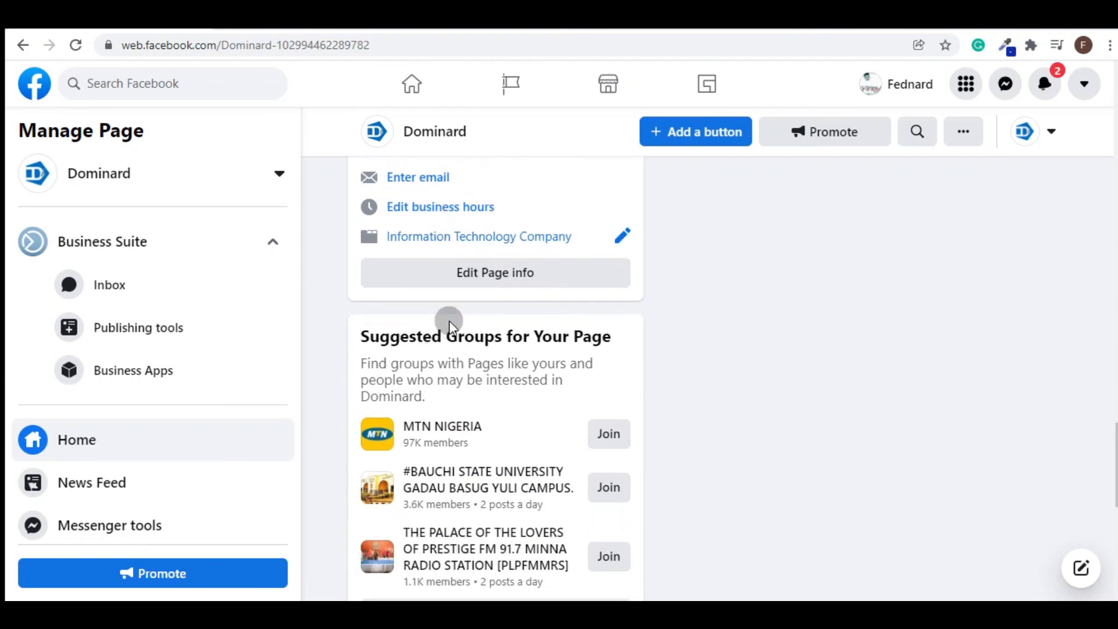
{"action": "scroll", "coordinate": [448, 320], "scroll_direction": "up", "scroll_amount": 2}
{"action": "scroll", "coordinate": [466, 306], "scroll_direction": "up", "scroll_amount": 8}
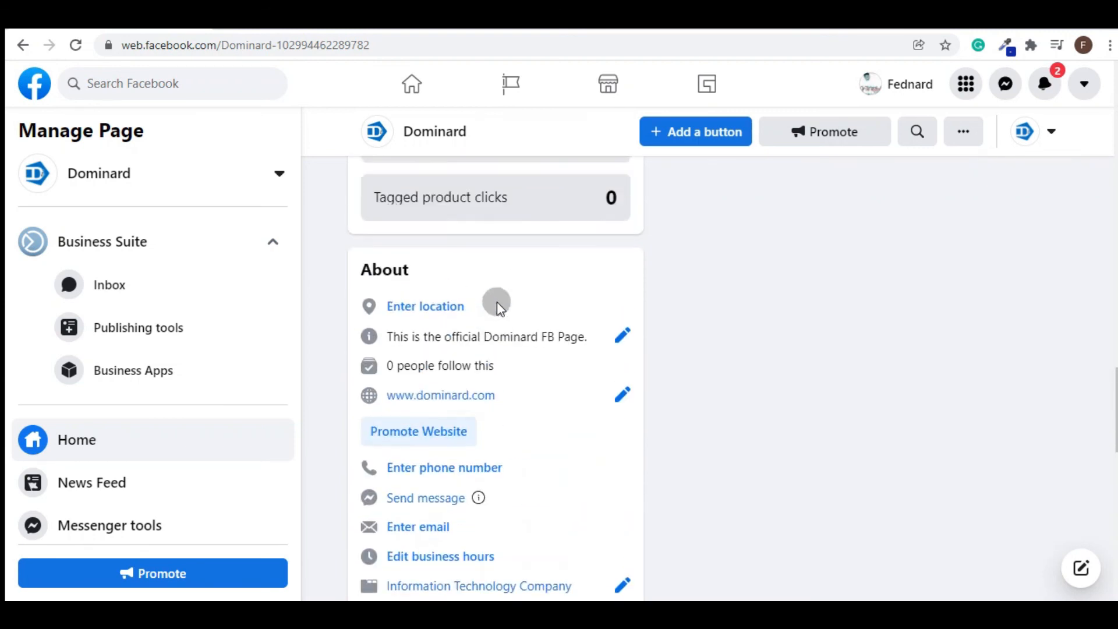
{"action": "scroll", "coordinate": [577, 303], "scroll_direction": "down", "scroll_amount": 3}
Step: Examine the page setup checklist and expand the tasks for establishing the page's identity
{"action": "scroll", "coordinate": [460, 343], "scroll_direction": "up", "scroll_amount": 8}
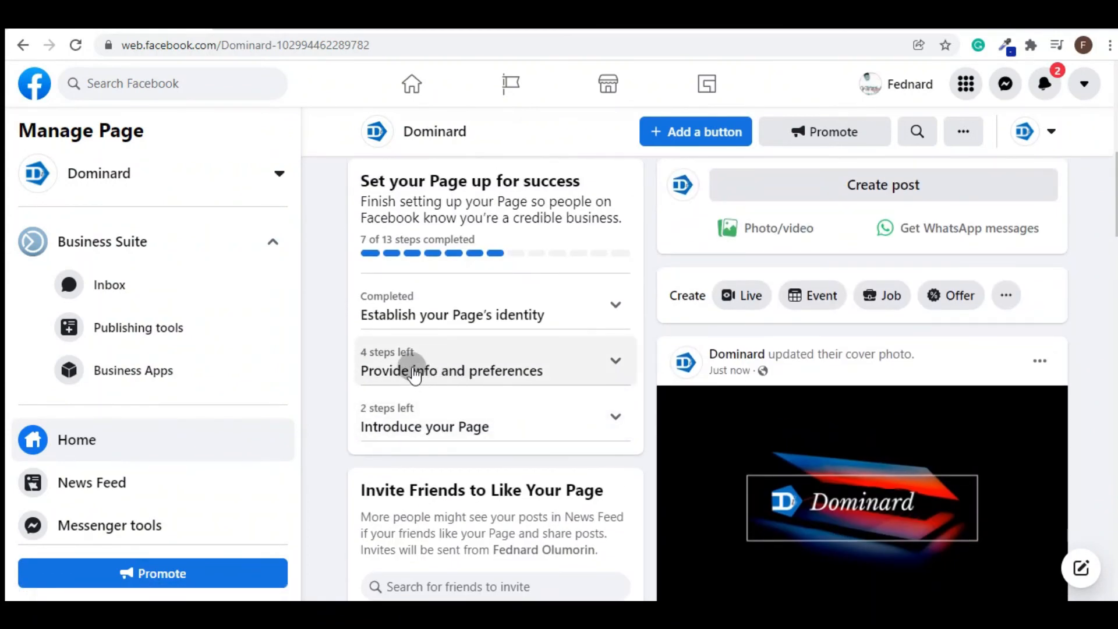
{"action": "scroll", "coordinate": [414, 375], "scroll_direction": "up", "scroll_amount": 2}
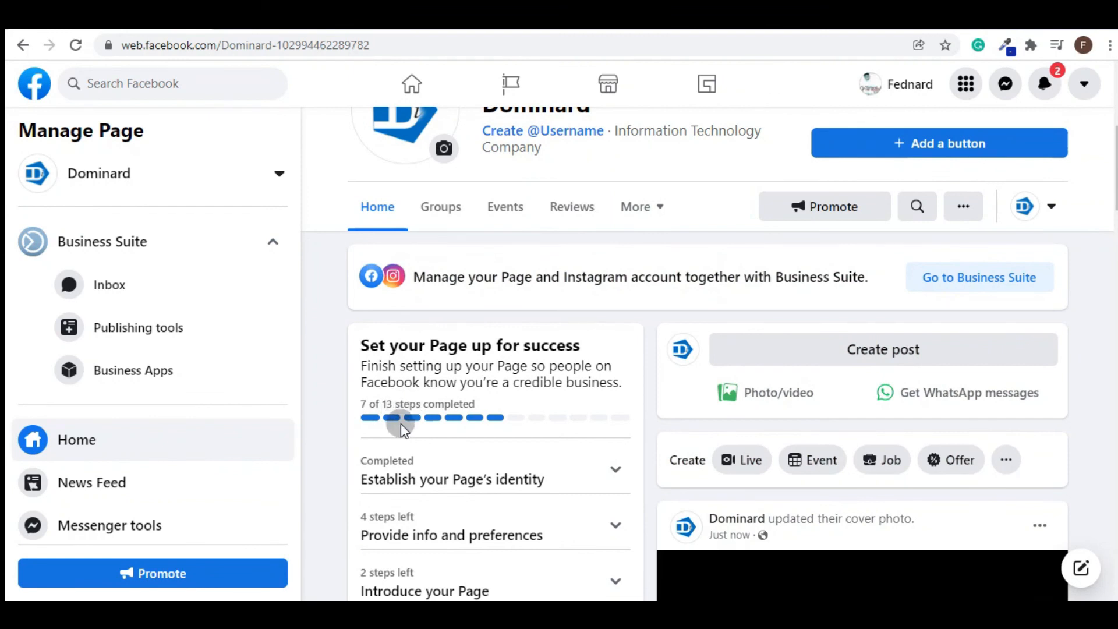
{"action": "scroll", "coordinate": [402, 429], "scroll_direction": "down", "scroll_amount": 4}
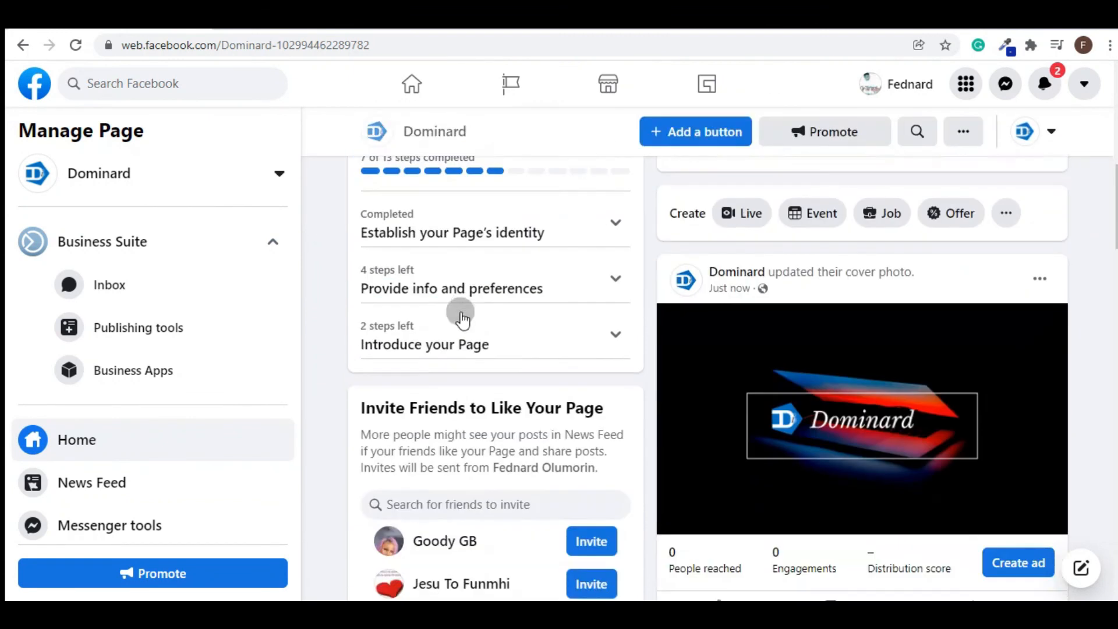
{"action": "left_click", "coordinate": [600, 229]}
{"action": "scroll", "coordinate": [488, 298], "scroll_direction": "down", "scroll_amount": 2}
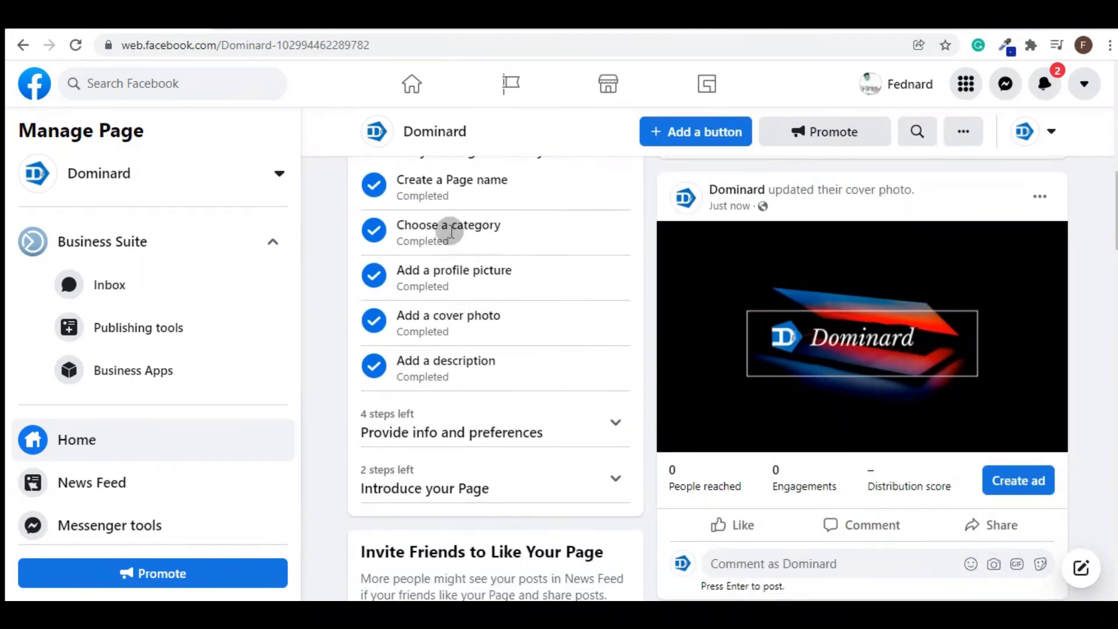
{"action": "scroll", "coordinate": [460, 266], "scroll_direction": "down", "scroll_amount": 3}
Step: Check the page's cover photo and header, and open the account's notifications list
{"action": "scroll", "coordinate": [846, 173], "scroll_direction": "up", "scroll_amount": 10}
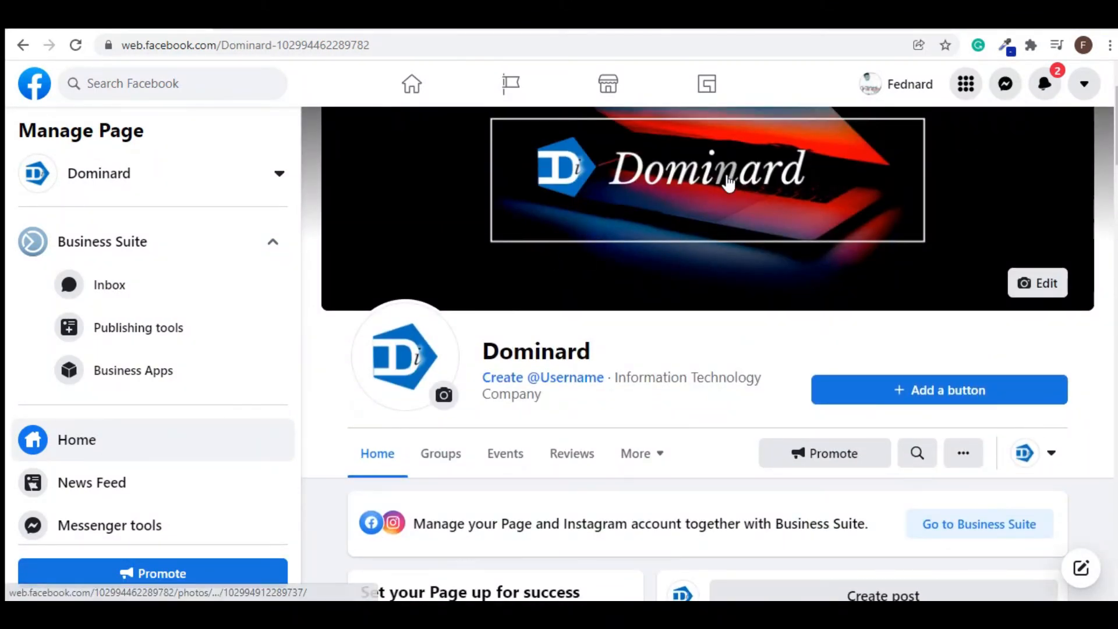
{"action": "scroll", "coordinate": [598, 185], "scroll_direction": "up", "scroll_amount": 2}
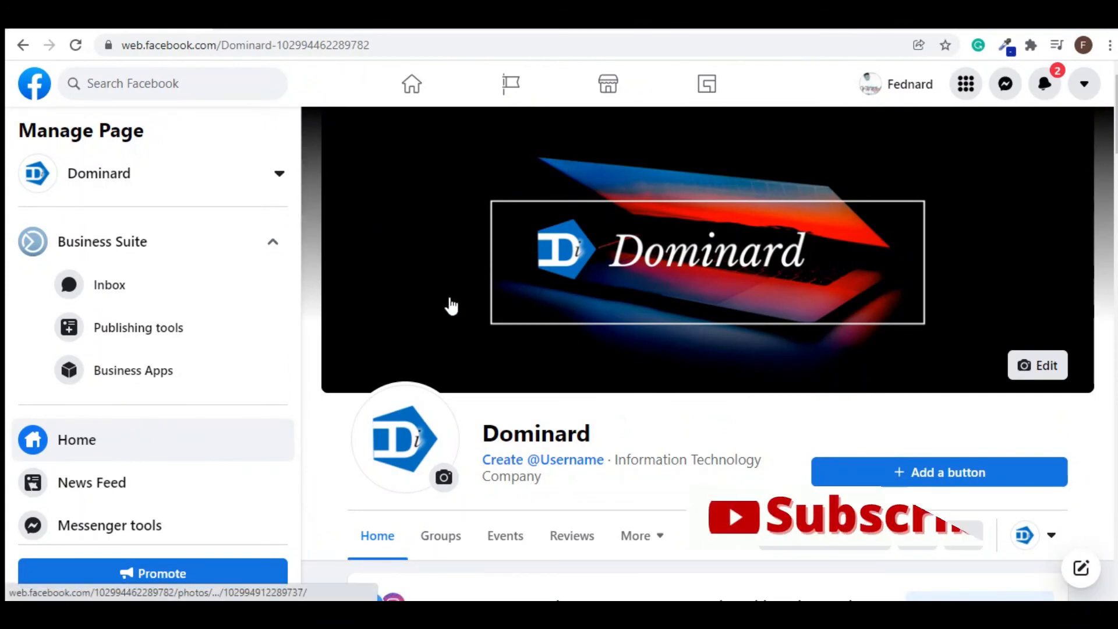
{"action": "left_click", "coordinate": [1041, 90]}
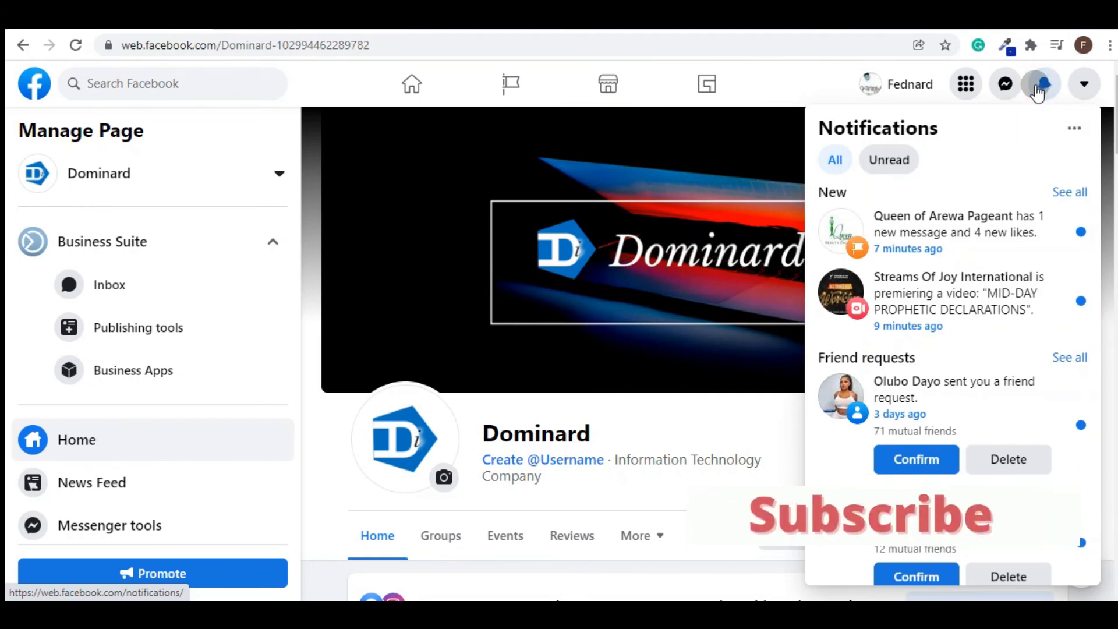